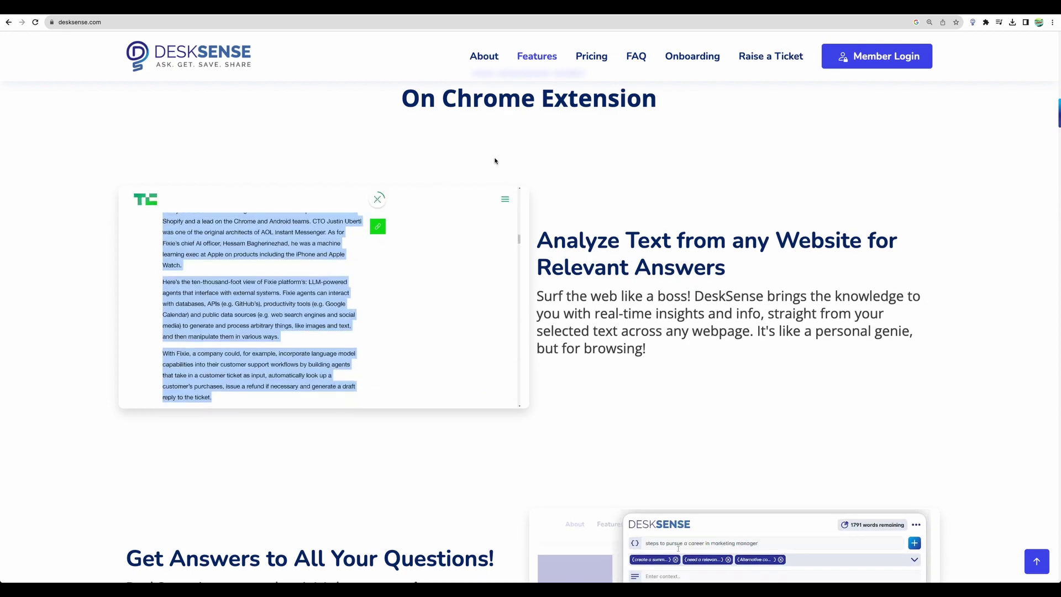
Scroll past the extension, Regenerate and Save sections and highlight the Complex Excel Formulas text
{"action": "scroll", "coordinate": [579, 192], "scroll_direction": "down", "scroll_amount": 10}
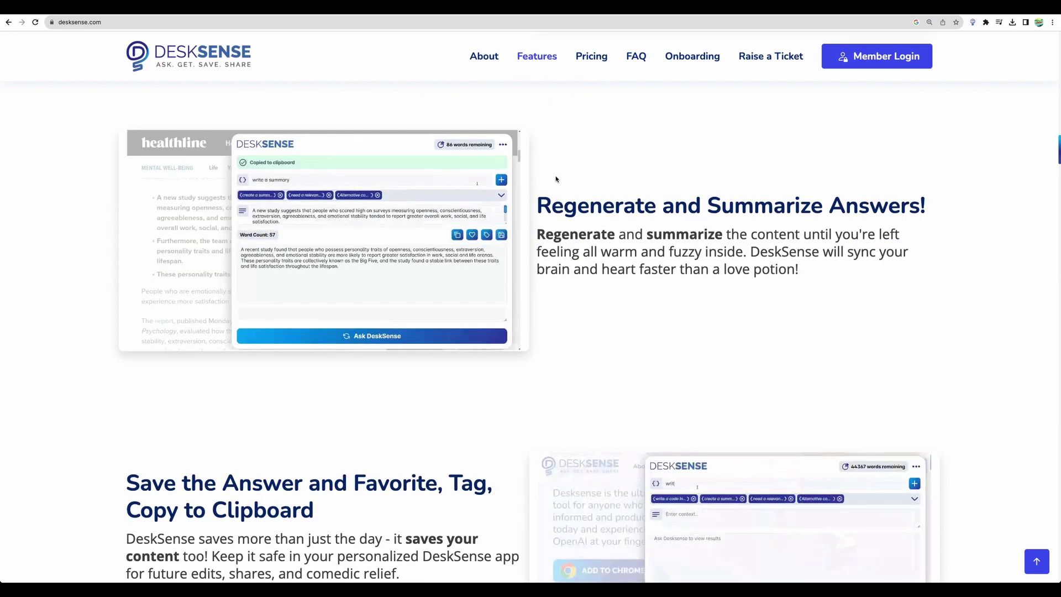
{"action": "scroll", "coordinate": [118, 213], "scroll_direction": "down", "scroll_amount": 5}
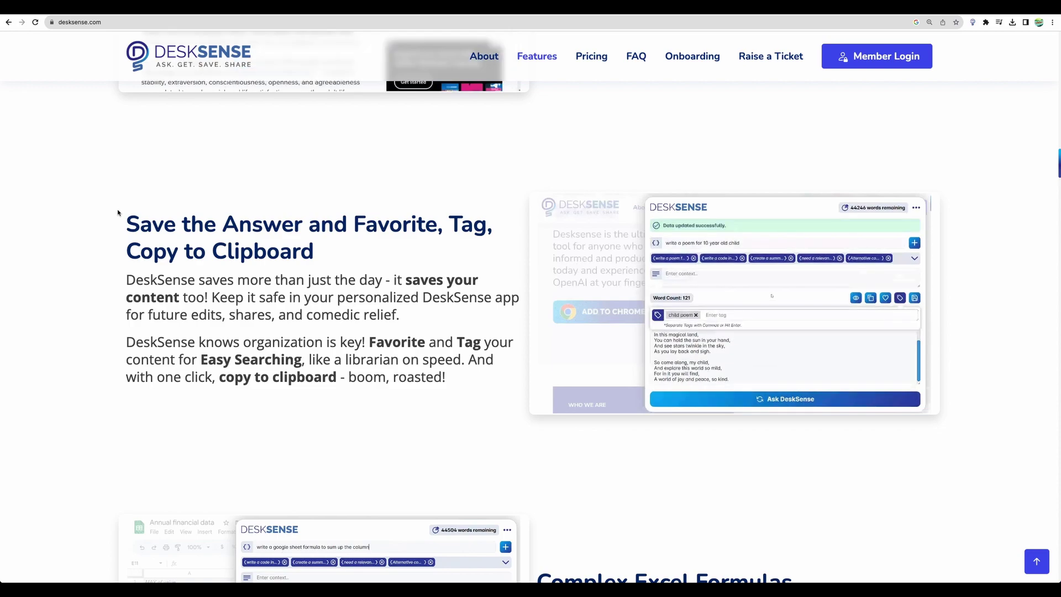
{"action": "scroll", "coordinate": [118, 213], "scroll_direction": "down", "scroll_amount": 7}
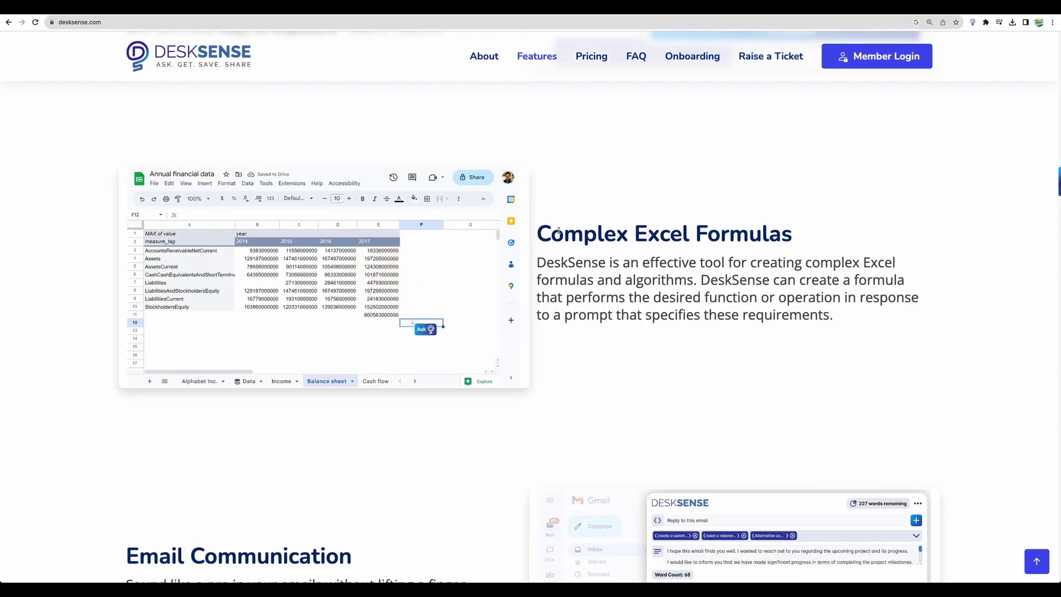
{"action": "left_click_drag", "start_coordinate": [534, 233], "coordinate": [854, 316]}
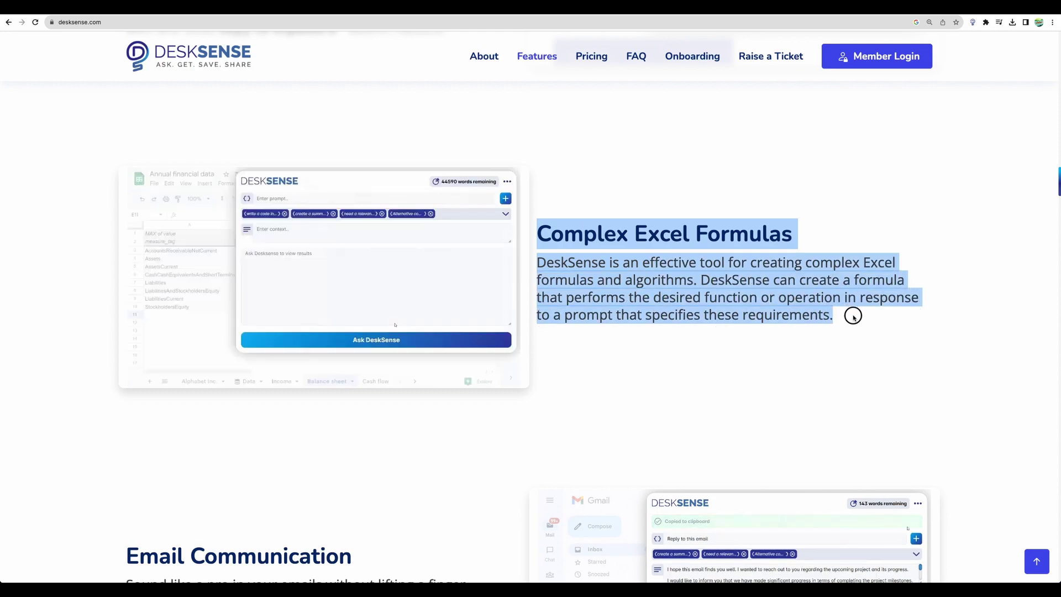
{"action": "scroll", "coordinate": [444, 248], "scroll_direction": "down", "scroll_amount": 6}
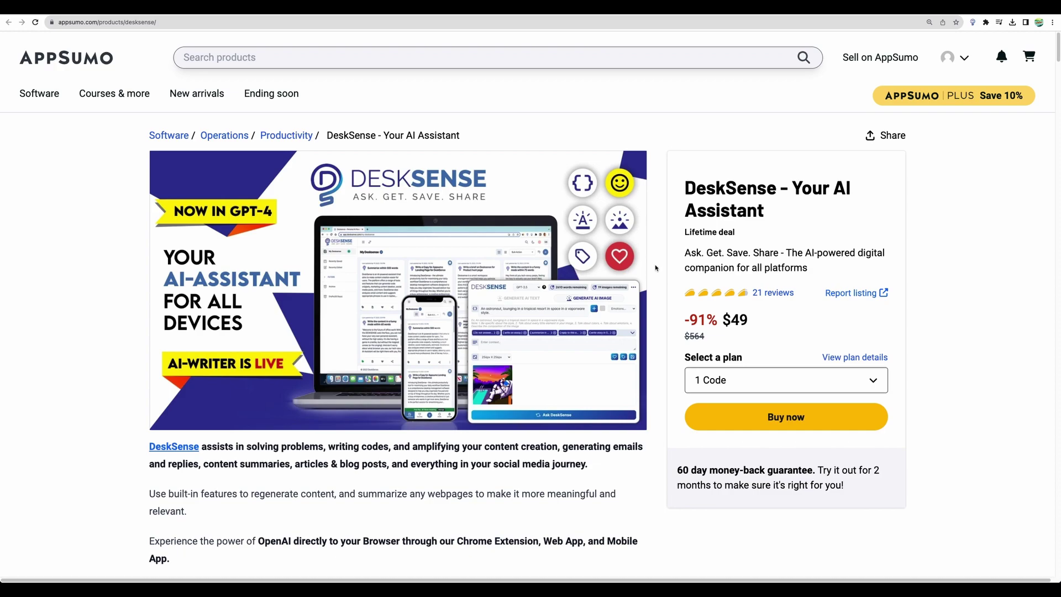
Read the DeskSense deal description, highlighting 'articles & blog posts' and 'social media'
{"action": "scroll", "coordinate": [327, 462], "scroll_direction": "down", "scroll_amount": 1}
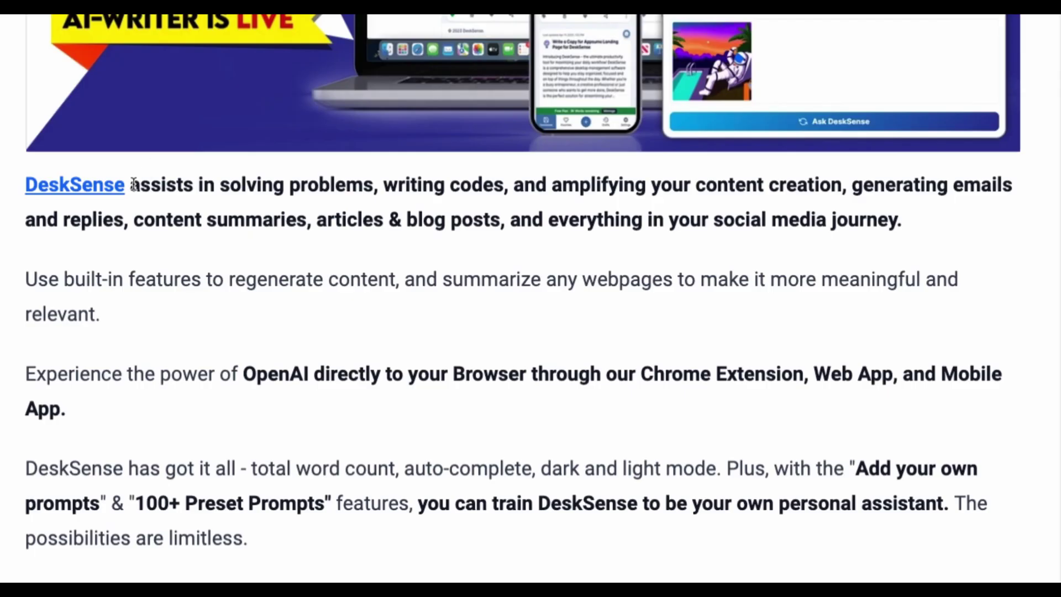
{"action": "left_click_drag", "start_coordinate": [131, 185], "coordinate": [310, 185]}
{"action": "left_click", "coordinate": [367, 171]}
{"action": "left_click_drag", "start_coordinate": [317, 218], "coordinate": [496, 213]}
{"action": "left_click", "coordinate": [713, 221]}
{"action": "left_click_drag", "start_coordinate": [713, 221], "coordinate": [831, 222]}
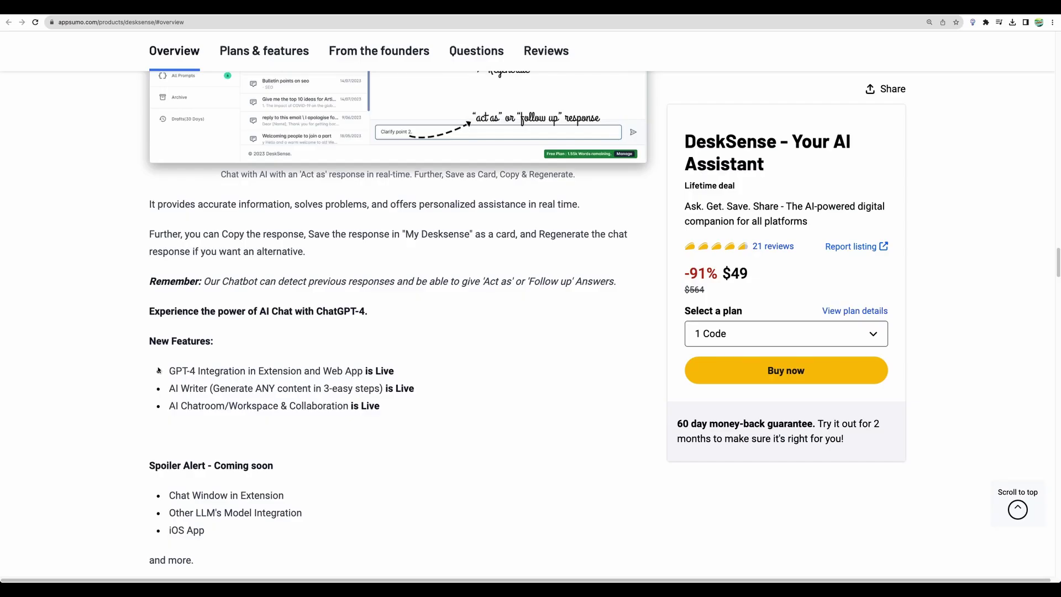
Highlight GPT-4 under New Features and jump down to the pricing plans
{"action": "left_click_drag", "start_coordinate": [166, 373], "coordinate": [198, 370]}
{"action": "left_click", "coordinate": [191, 371]}
{"action": "scroll", "coordinate": [190, 369], "scroll_direction": "down", "scroll_amount": 15}
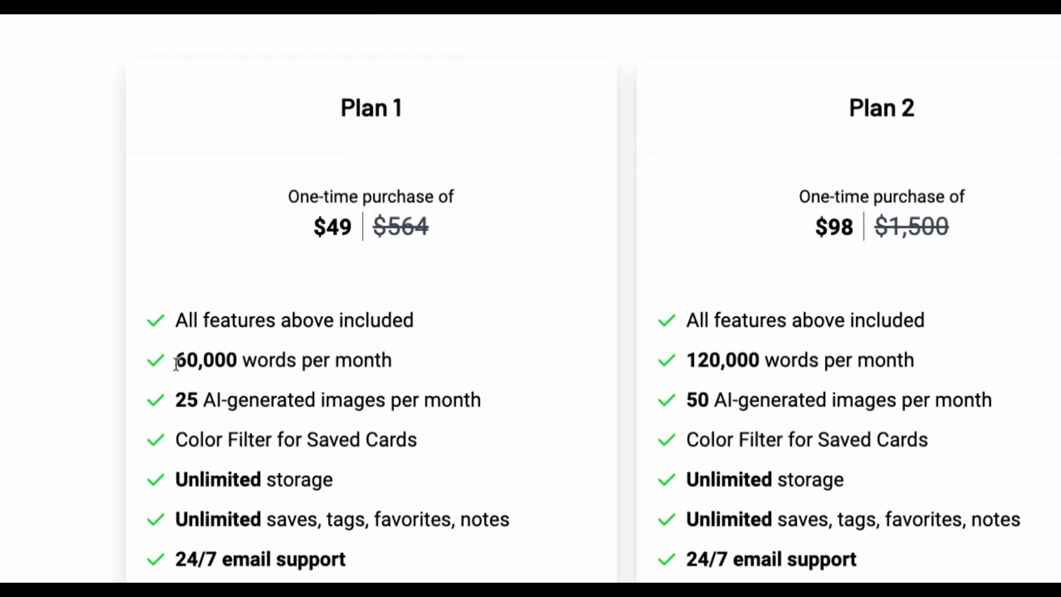
Compare Plan 1's 60,000 words per month against the Plan 2 and Plan 3 tiers
{"action": "left_click_drag", "start_coordinate": [176, 361], "coordinate": [381, 362]}
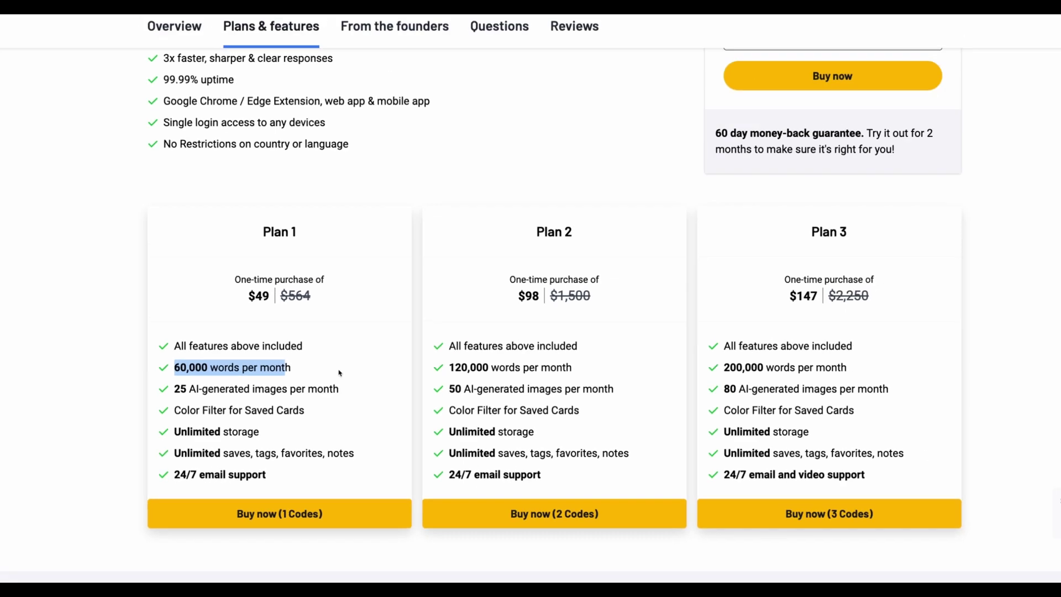
{"action": "left_click", "coordinate": [566, 368]}
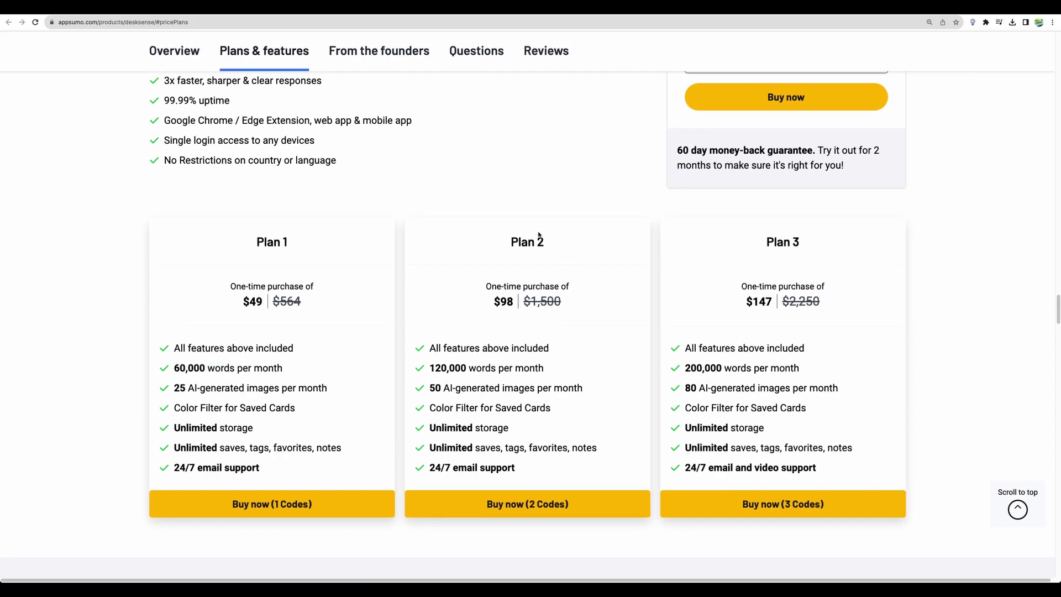
{"action": "triple_click", "coordinate": [512, 242]}
{"action": "left_click_drag", "start_coordinate": [766, 242], "coordinate": [826, 243]}
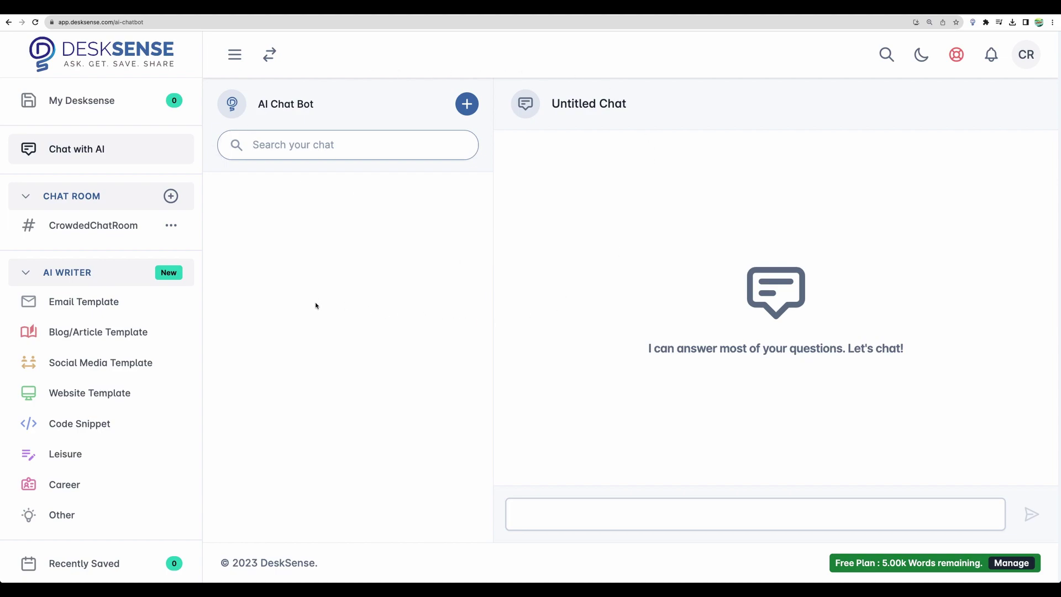
Paste the prompt asking for 10 catchy blog titles on 'how to improve digestive system'
{"action": "left_click", "coordinate": [147, 165]}
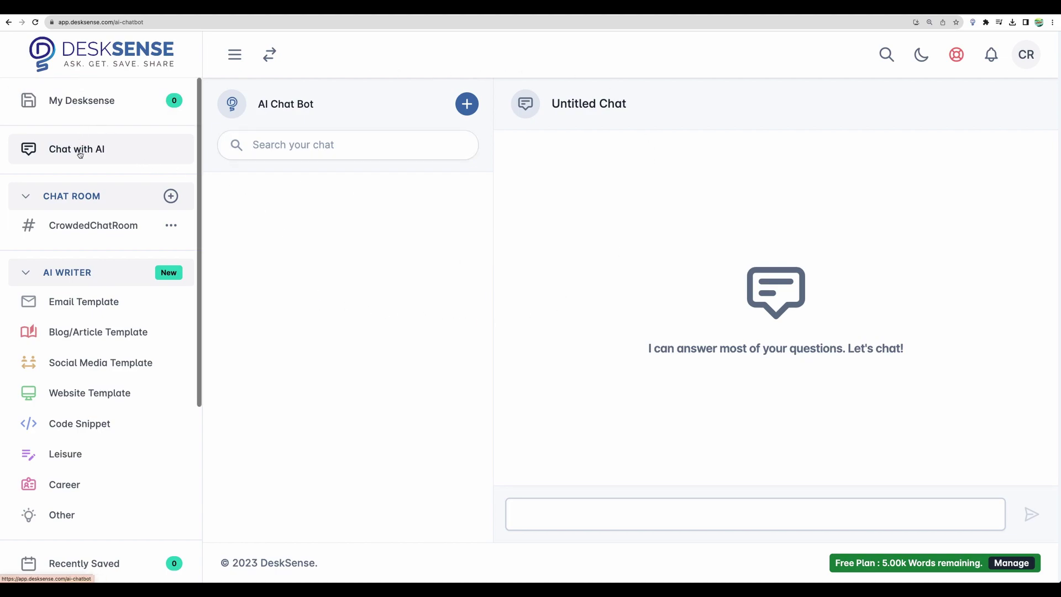
{"action": "left_click", "coordinate": [597, 518]}
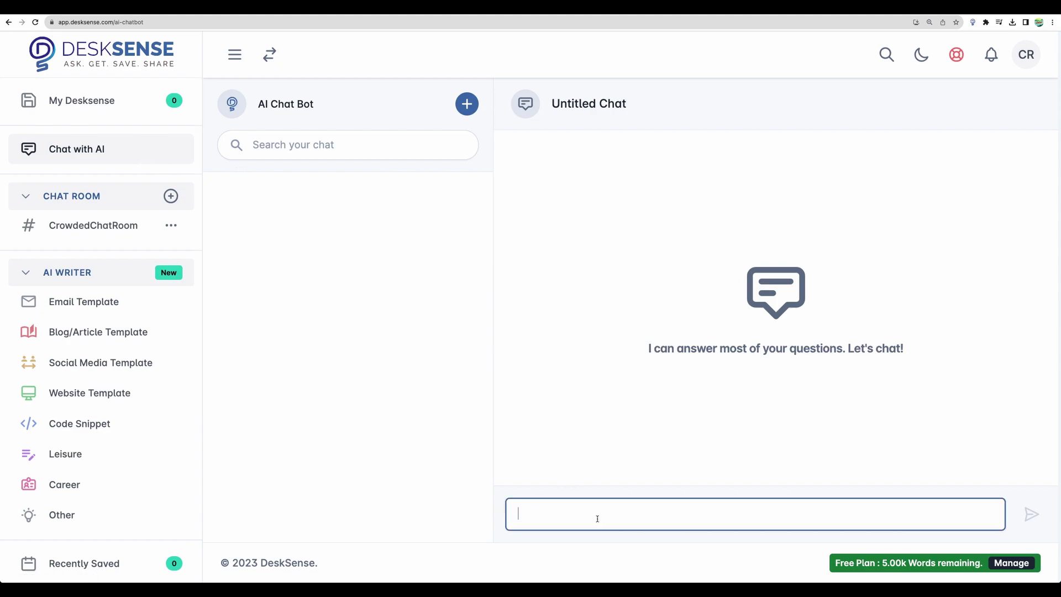
{"action": "type", "text": "give me 10 catchy blog post titles for the keyword \"how to improve digestive system\""}
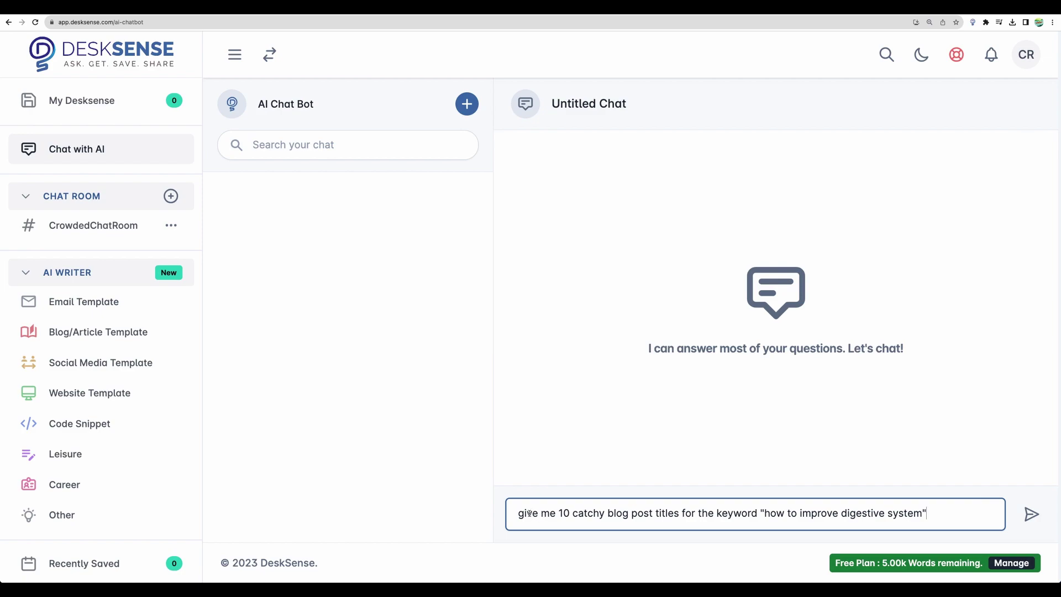
{"action": "left_click_drag", "start_coordinate": [520, 515], "coordinate": [747, 513]}
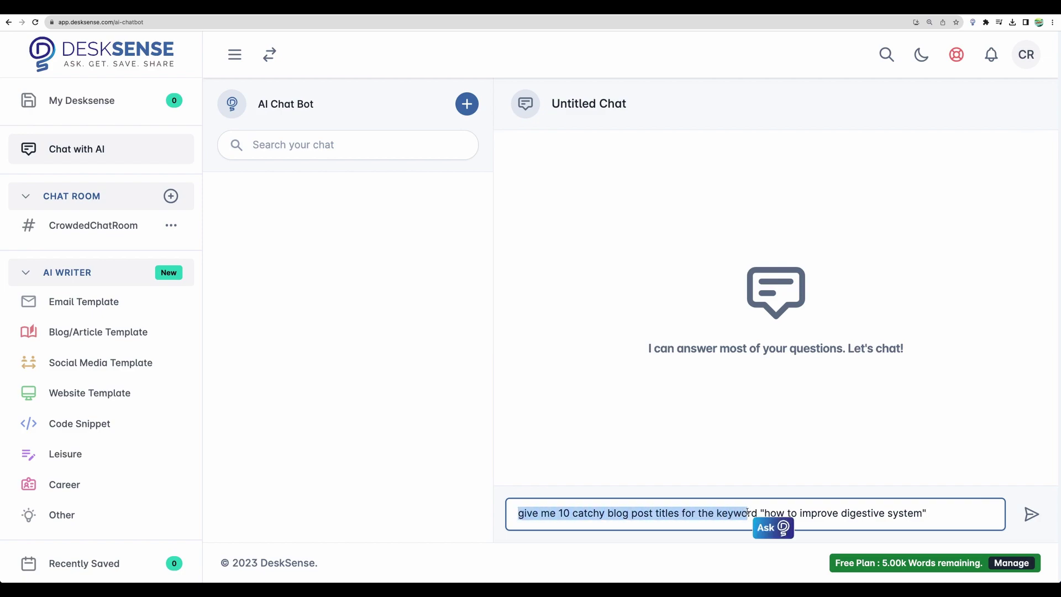
{"action": "left_click", "coordinate": [635, 513]}
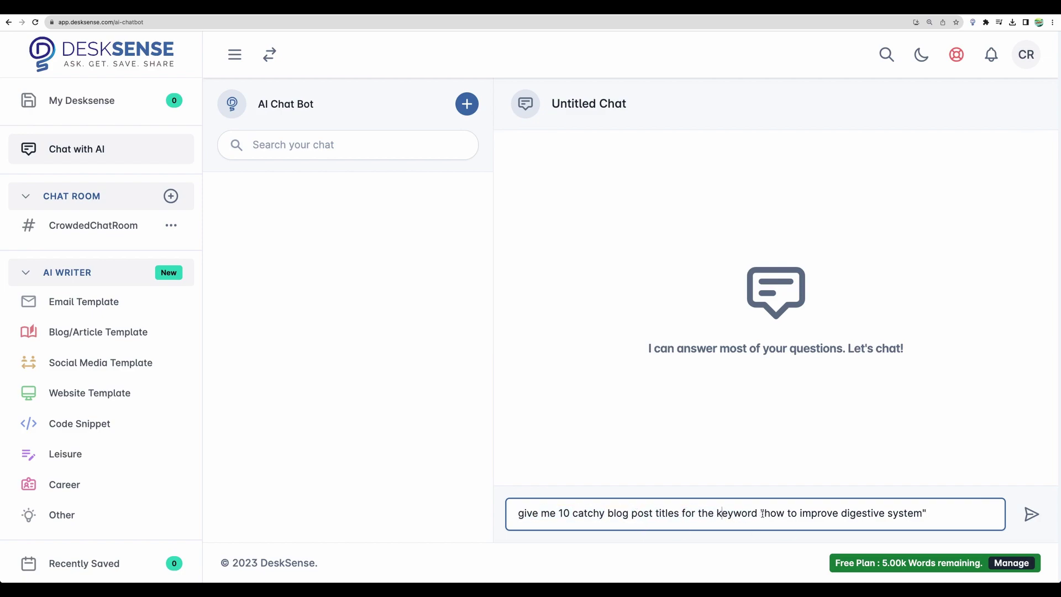
{"action": "left_click_drag", "start_coordinate": [762, 514], "coordinate": [845, 513]}
{"action": "left_click", "coordinate": [946, 514]}
Send the prompt and review the AI's suggested blog titles
{"action": "left_click", "coordinate": [1025, 515]}
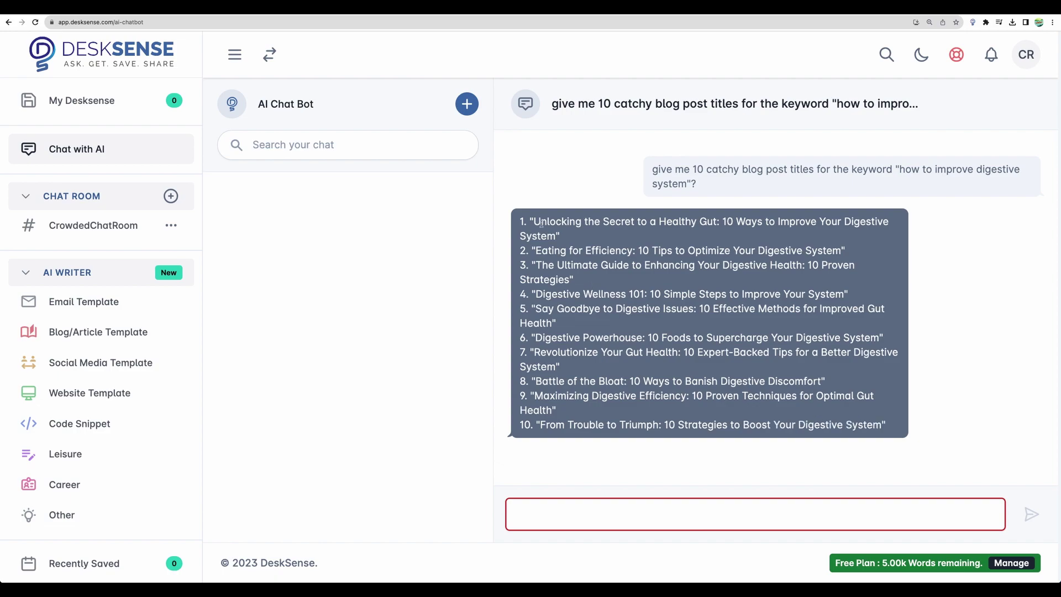
{"action": "left_click_drag", "start_coordinate": [525, 221], "coordinate": [602, 374]}
{"action": "left_click", "coordinate": [624, 236]}
{"action": "left_click", "coordinate": [91, 228]}
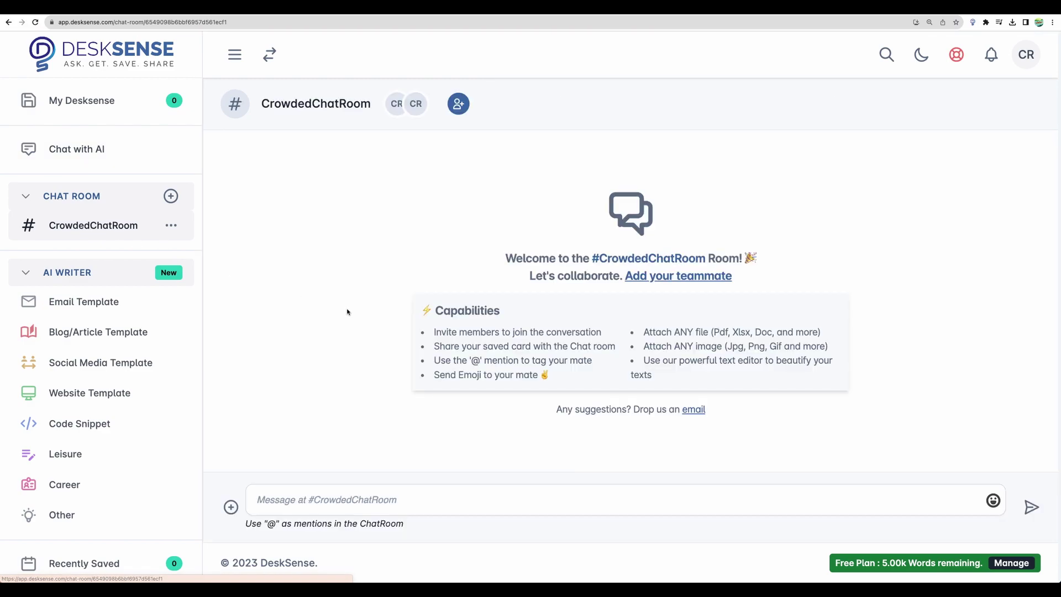
{"action": "left_click", "coordinate": [357, 498]}
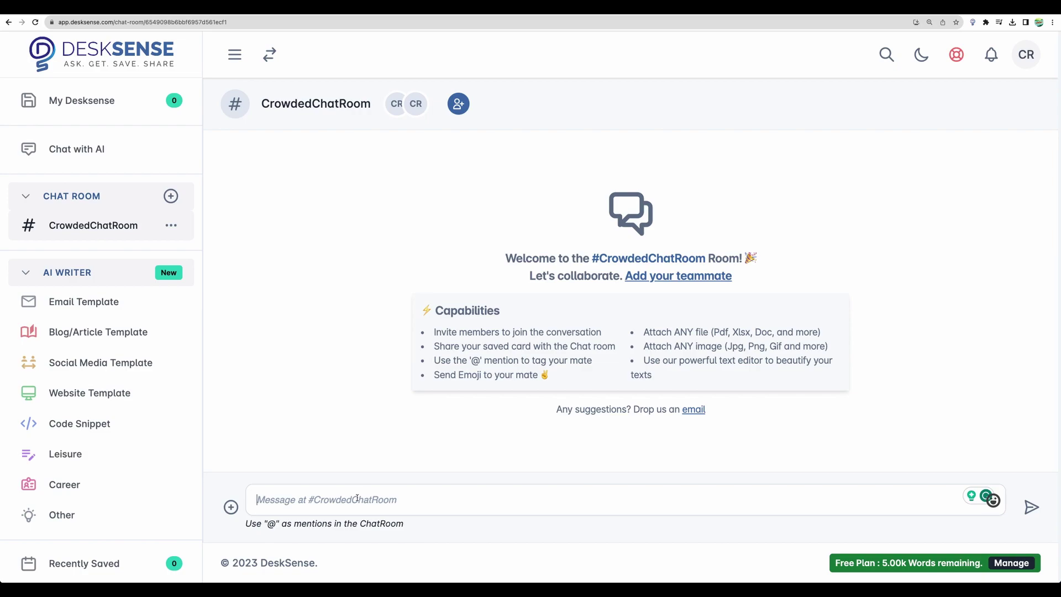
{"action": "type", "text": "@"}
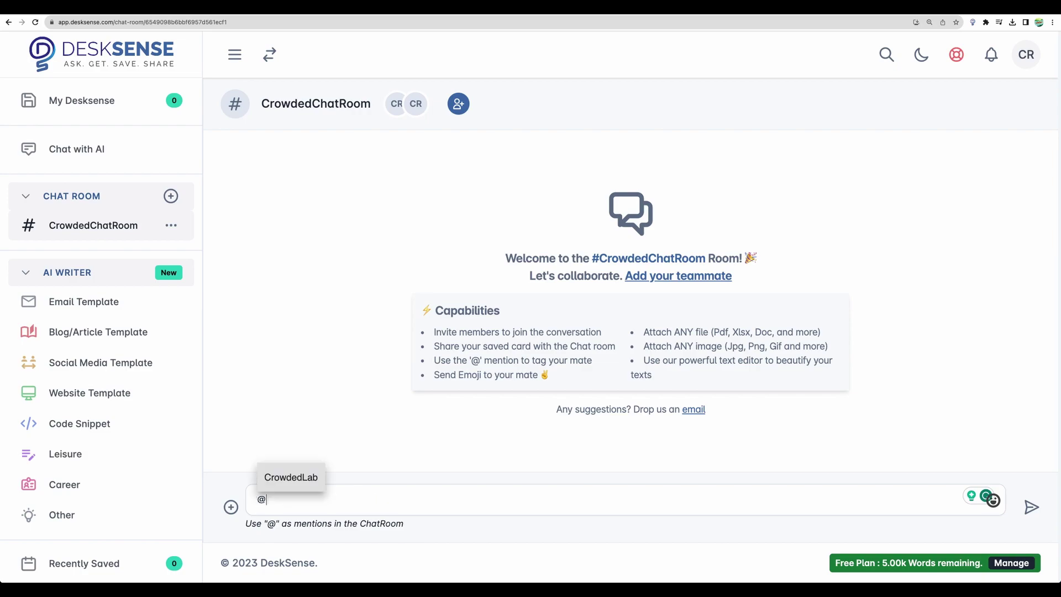
{"action": "left_click", "coordinate": [308, 477]}
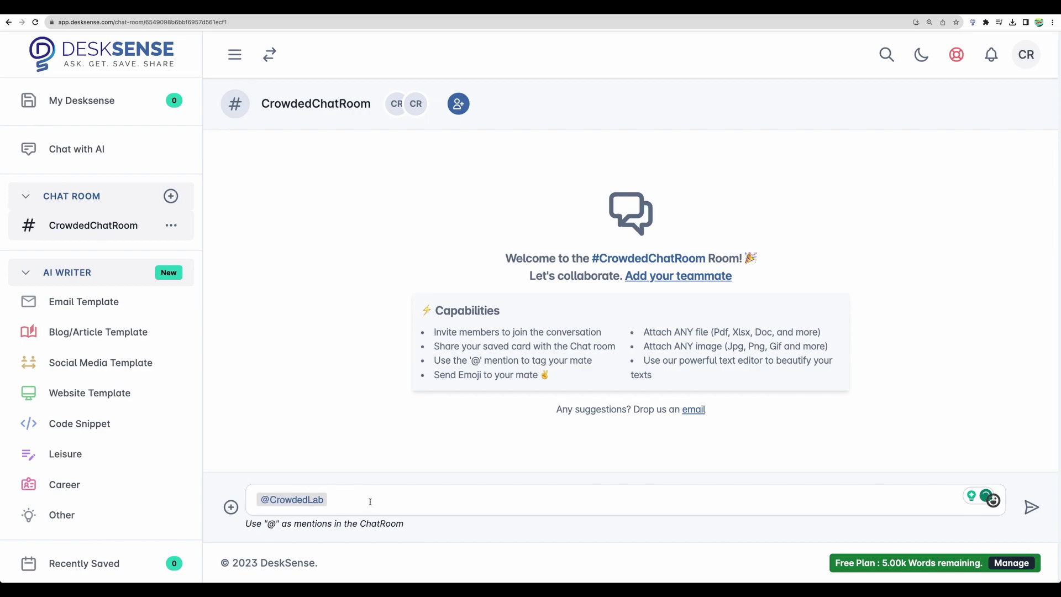
{"action": "type", "text": "hi!"}
{"action": "key", "text": "Return"}
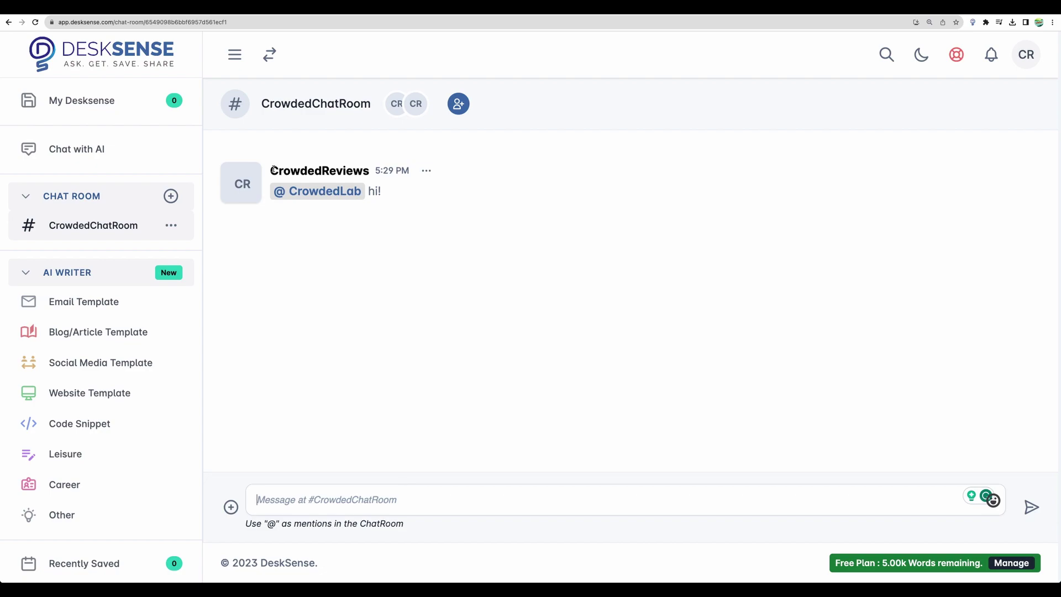
{"action": "left_click_drag", "start_coordinate": [272, 169], "coordinate": [393, 193]}
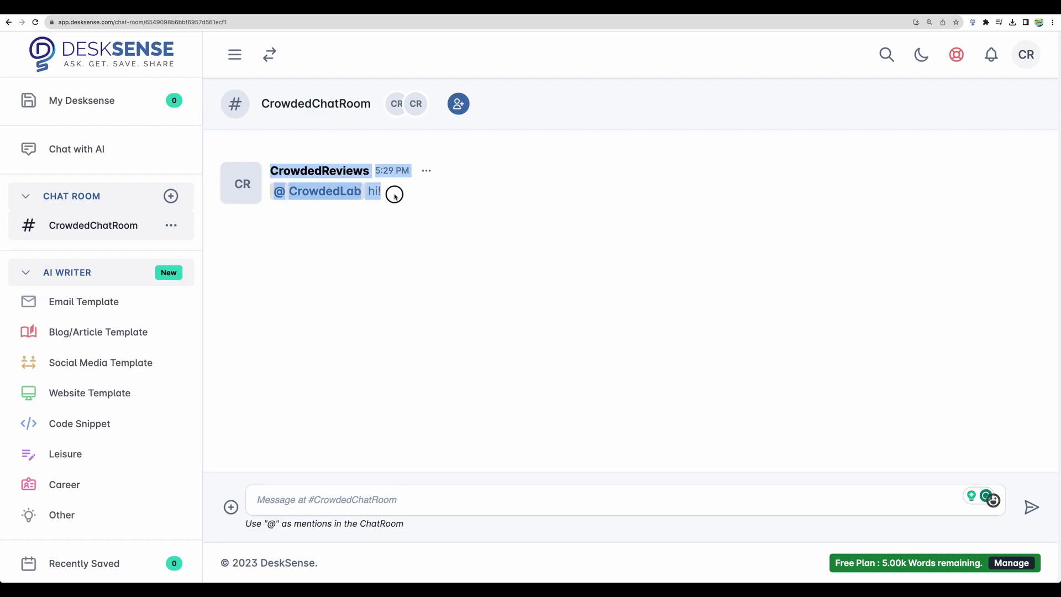
{"action": "left_click", "coordinate": [387, 195]}
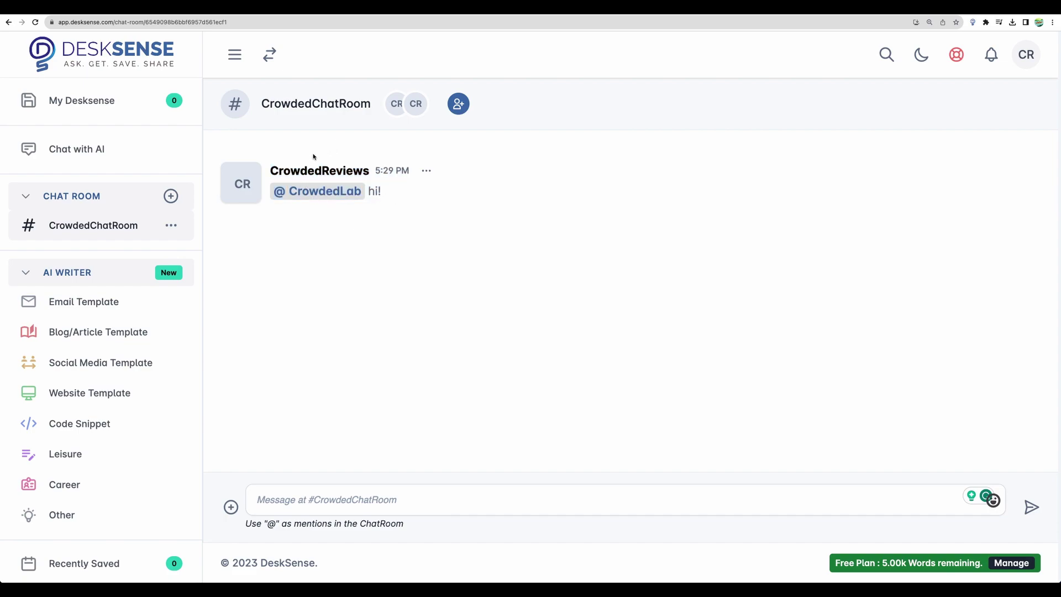
{"action": "left_click", "coordinate": [105, 279]}
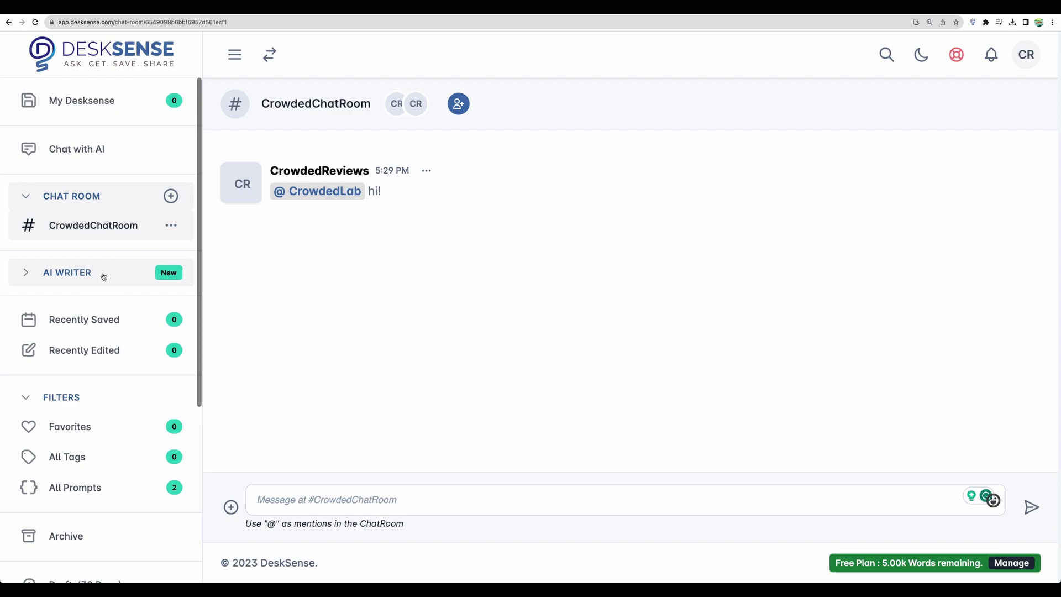
Browse the template list and open the Blog Intro template under Blog/Article
{"action": "left_click", "coordinate": [103, 276]}
{"action": "scroll", "coordinate": [102, 274], "scroll_direction": "down", "scroll_amount": 2}
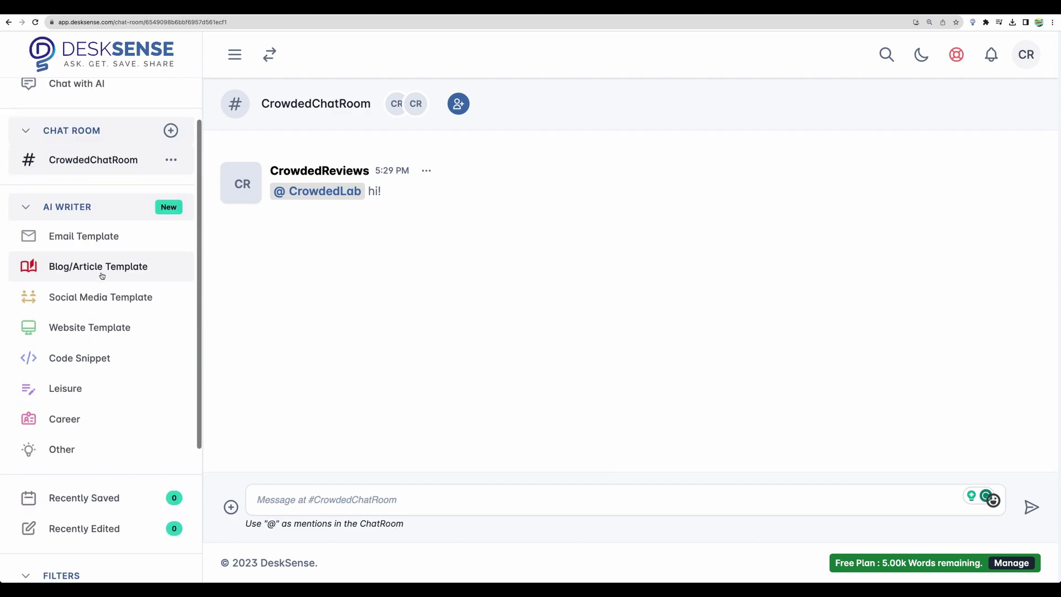
{"action": "left_click", "coordinate": [97, 236]}
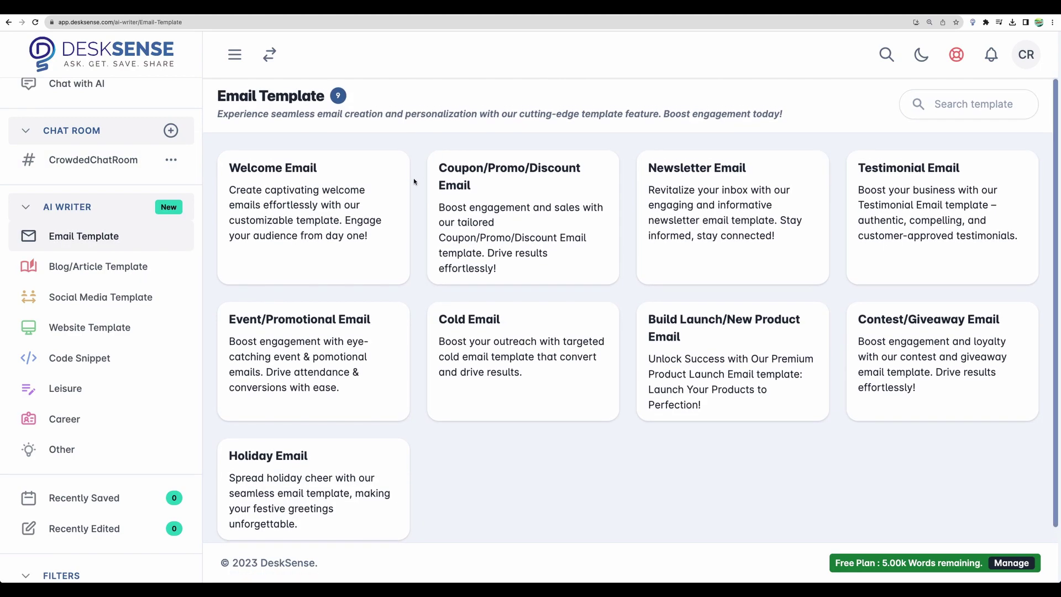
{"action": "scroll", "coordinate": [415, 181], "scroll_direction": "down", "scroll_amount": 1}
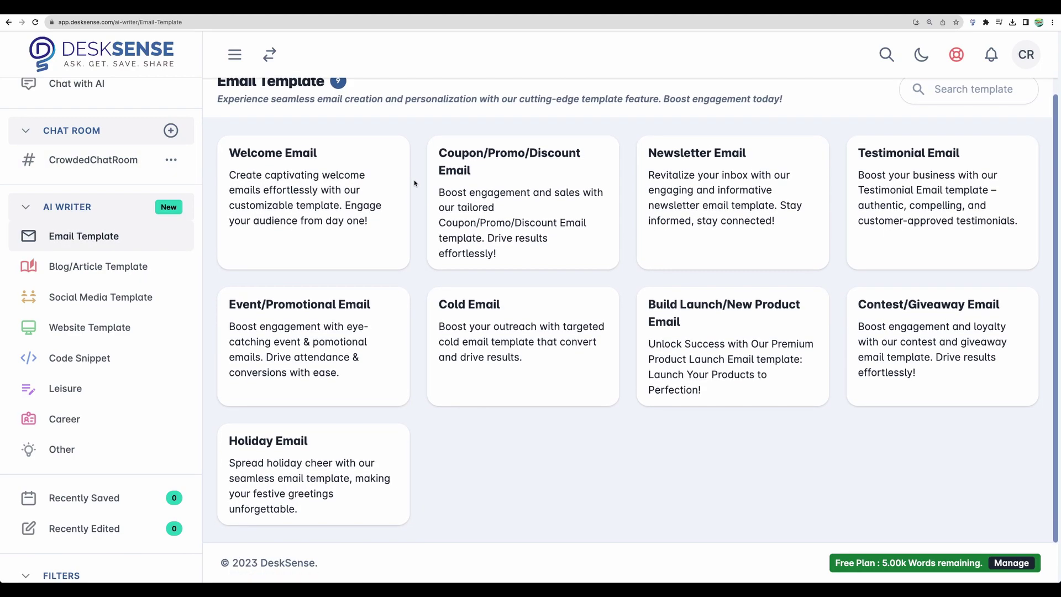
{"action": "left_click", "coordinate": [105, 266]}
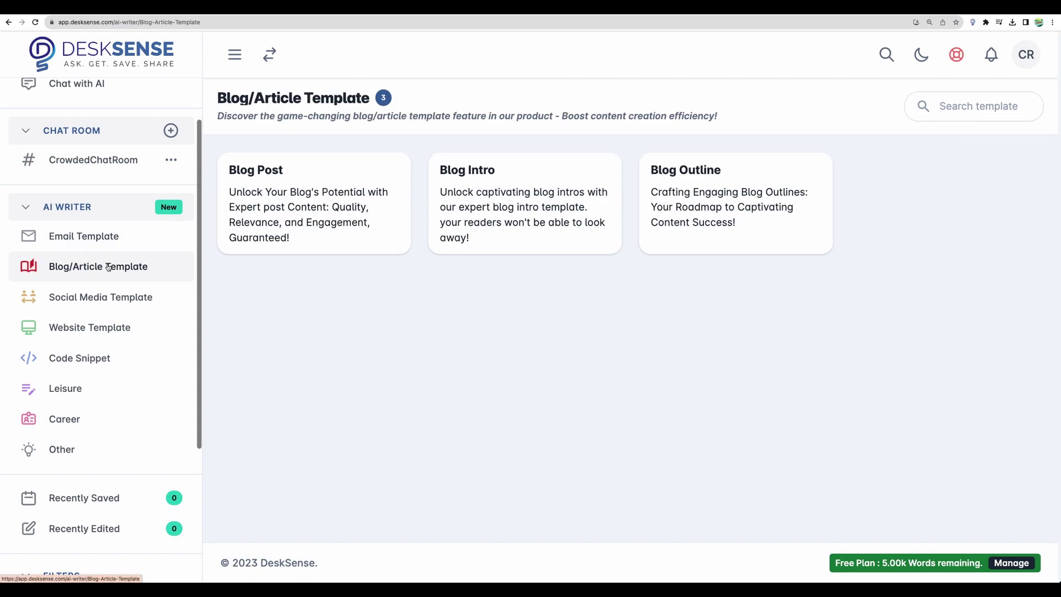
{"action": "left_click", "coordinate": [522, 205]}
Fill the main points with the digestive-system topic, natural-products audience and keywords
{"action": "left_click_drag", "start_coordinate": [222, 229], "coordinate": [128, 228]}
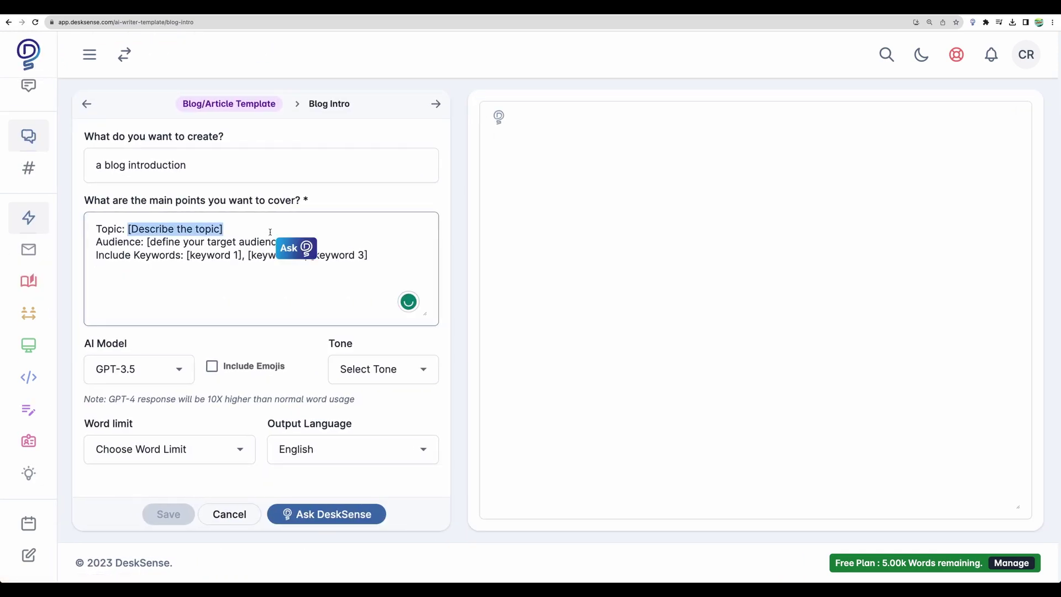
{"action": "type", "text": "how to improve digestive system"}
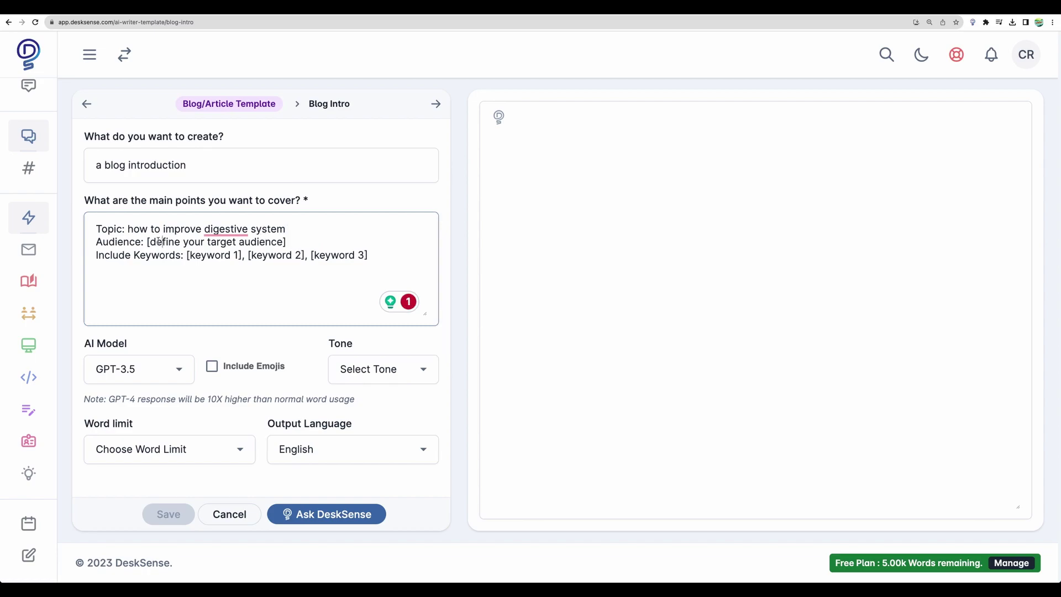
{"action": "key", "text": "ctrl+a"}
{"action": "type", "text": "Topic: how to improve digestive system Audience: people interested in improving digestive system preferably using natural products Include Keywords: how to improve digestive system"}
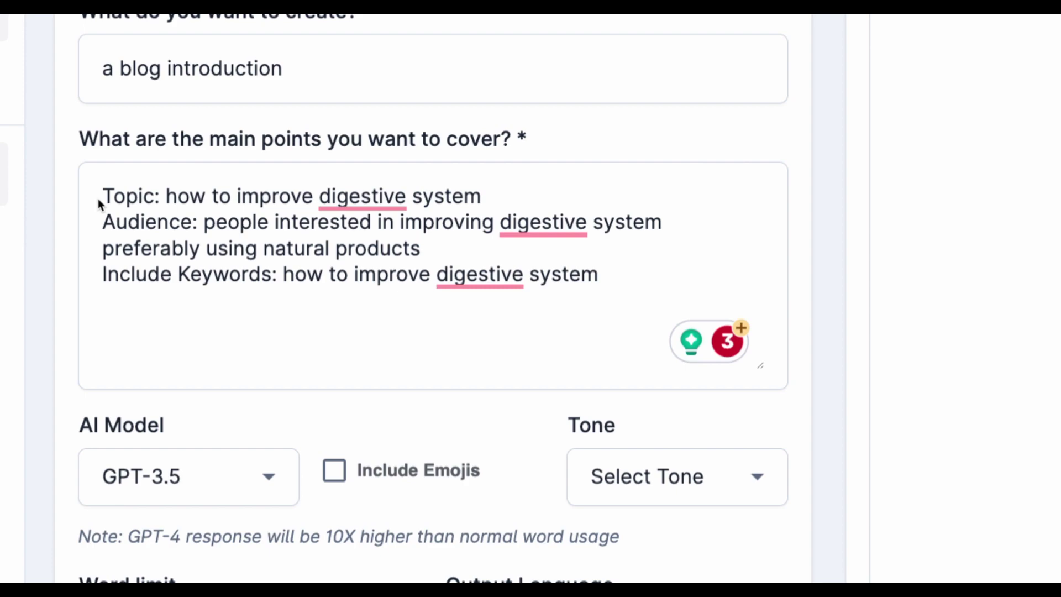
{"action": "left_click_drag", "start_coordinate": [112, 197], "coordinate": [231, 197]}
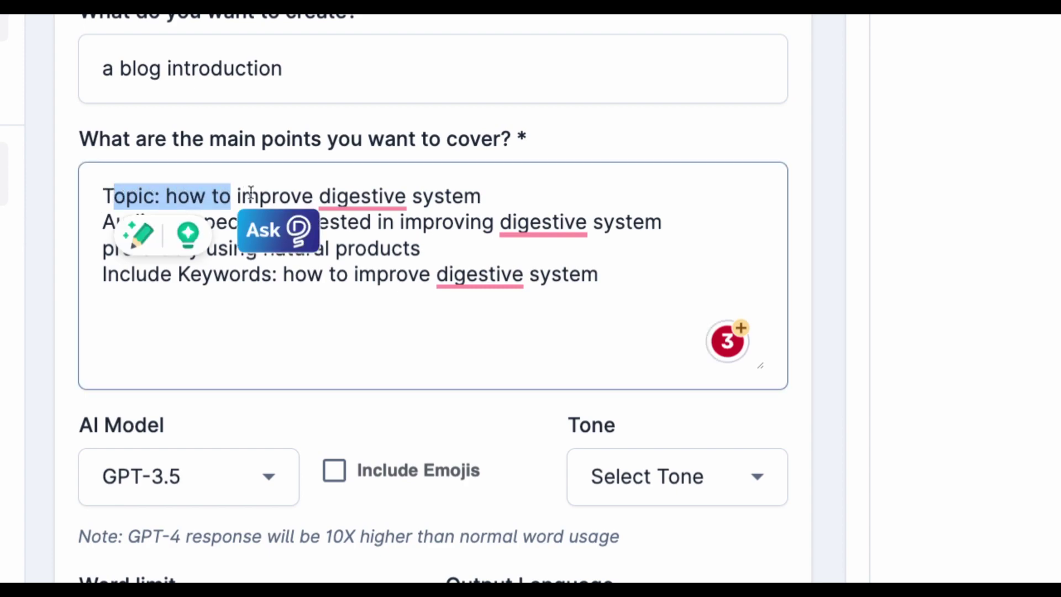
{"action": "left_click", "coordinate": [252, 194]}
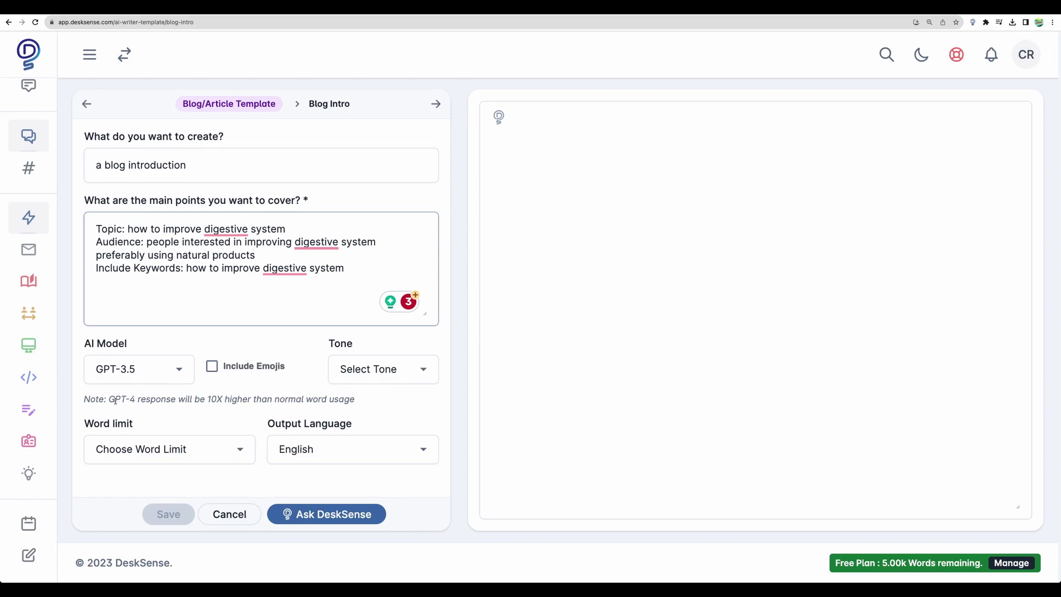
Choose Friendly tone, a 101-200 word limit and English output for the blog intro
{"action": "left_click_drag", "start_coordinate": [108, 398], "coordinate": [230, 400]}
{"action": "left_click", "coordinate": [255, 415]}
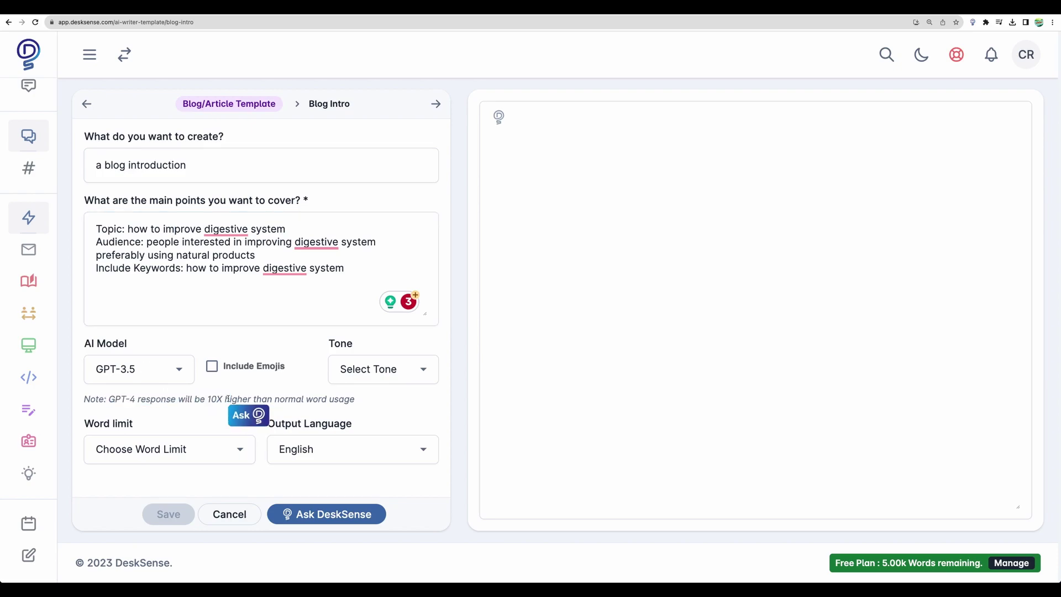
{"action": "left_click", "coordinate": [379, 369]}
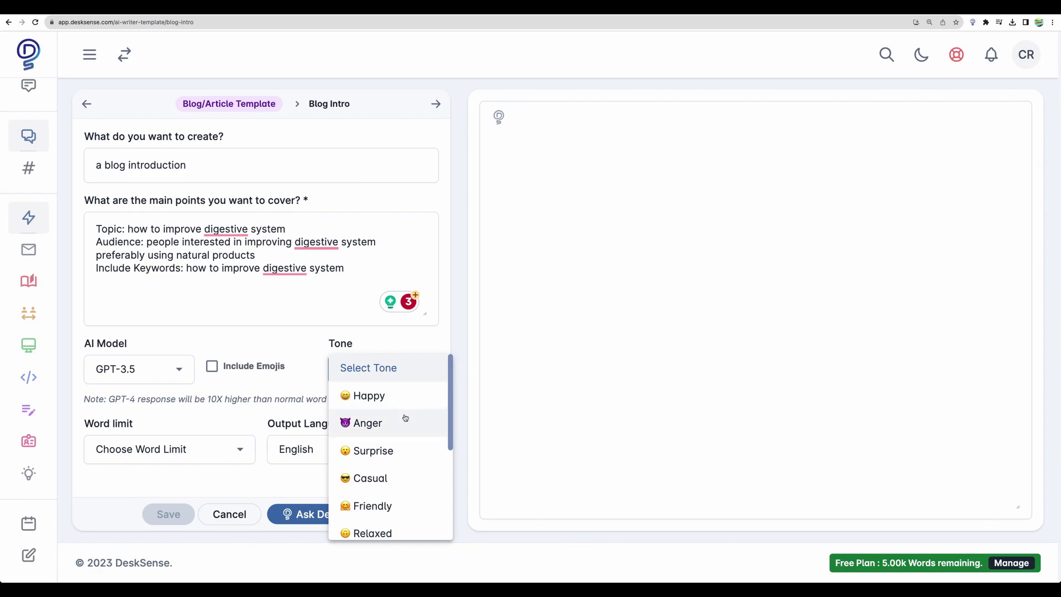
{"action": "scroll", "coordinate": [402, 419], "scroll_direction": "down", "scroll_amount": 2}
{"action": "left_click", "coordinate": [387, 446]}
{"action": "left_click", "coordinate": [208, 449]}
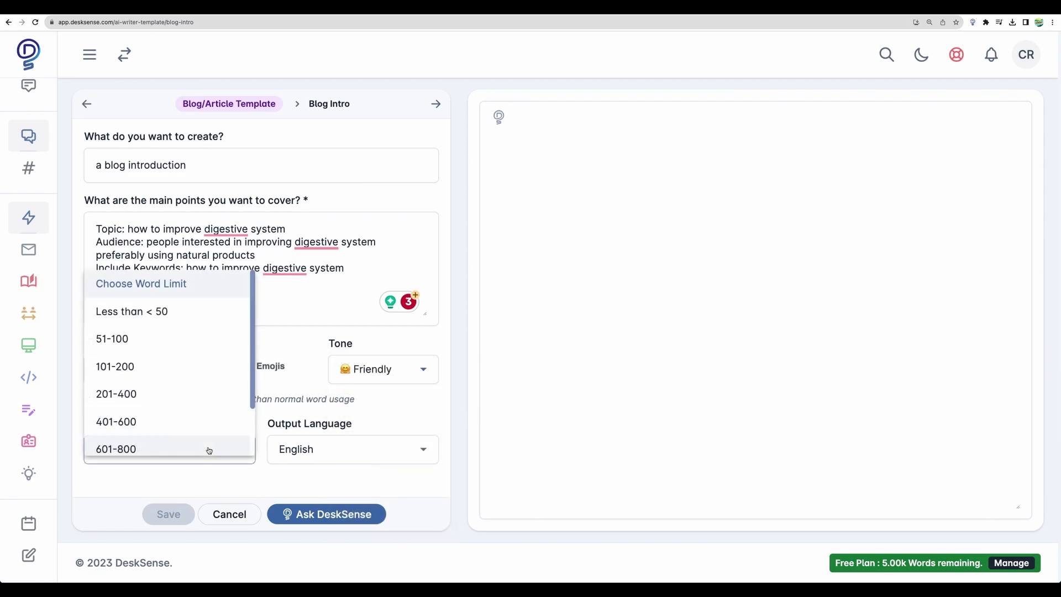
{"action": "left_click", "coordinate": [176, 363]}
{"action": "left_click", "coordinate": [329, 454]}
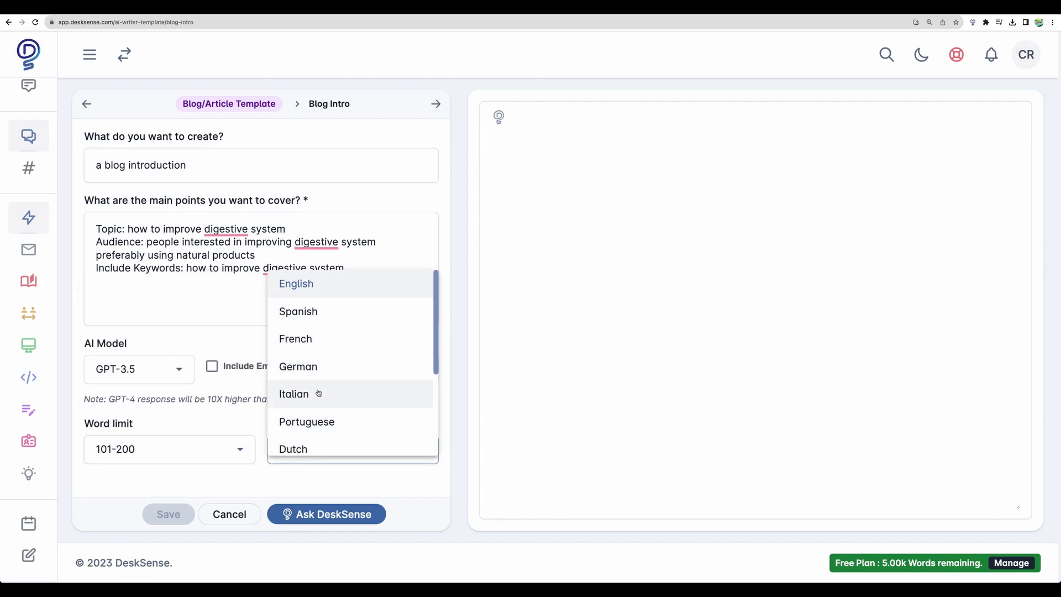
{"action": "left_click", "coordinate": [328, 284]}
Generate the intro, regenerate after the error, and scroll the 260-word result back to the top
{"action": "left_click", "coordinate": [330, 515]}
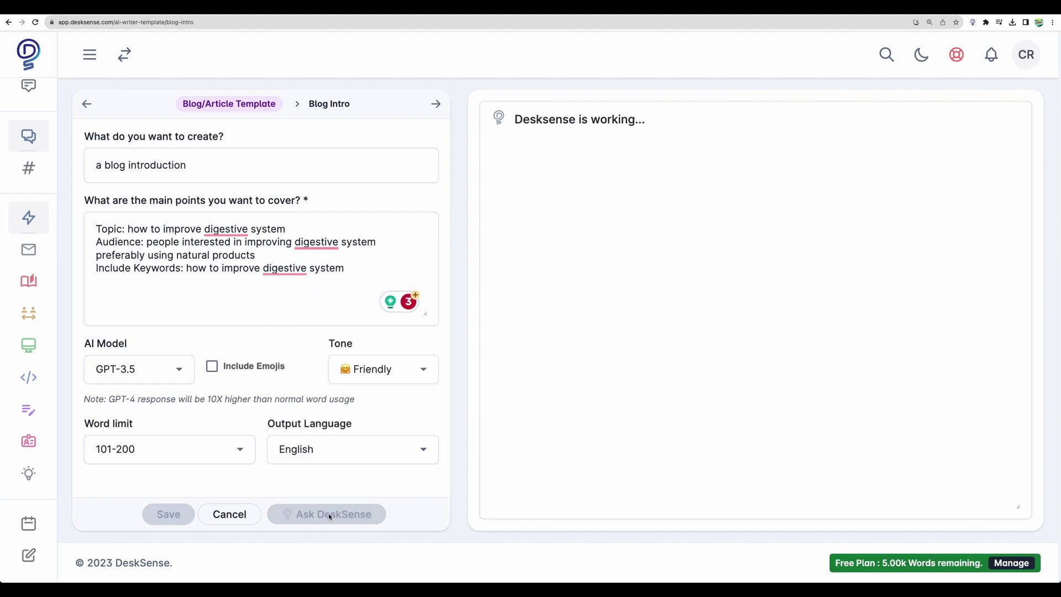
{"action": "left_click", "coordinate": [302, 513]}
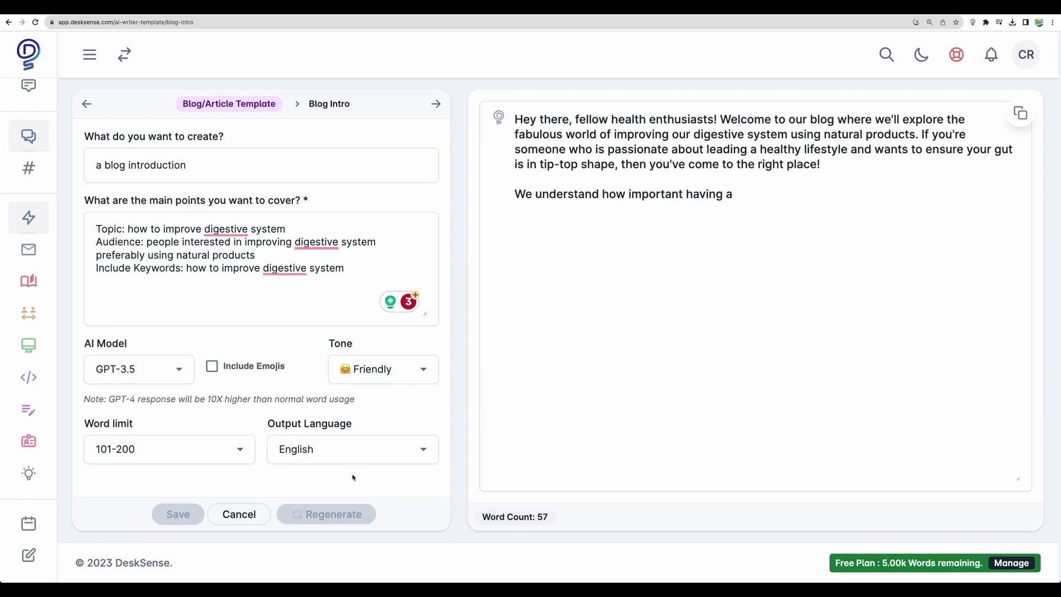
{"action": "scroll", "coordinate": [589, 408], "scroll_direction": "up", "scroll_amount": 2}
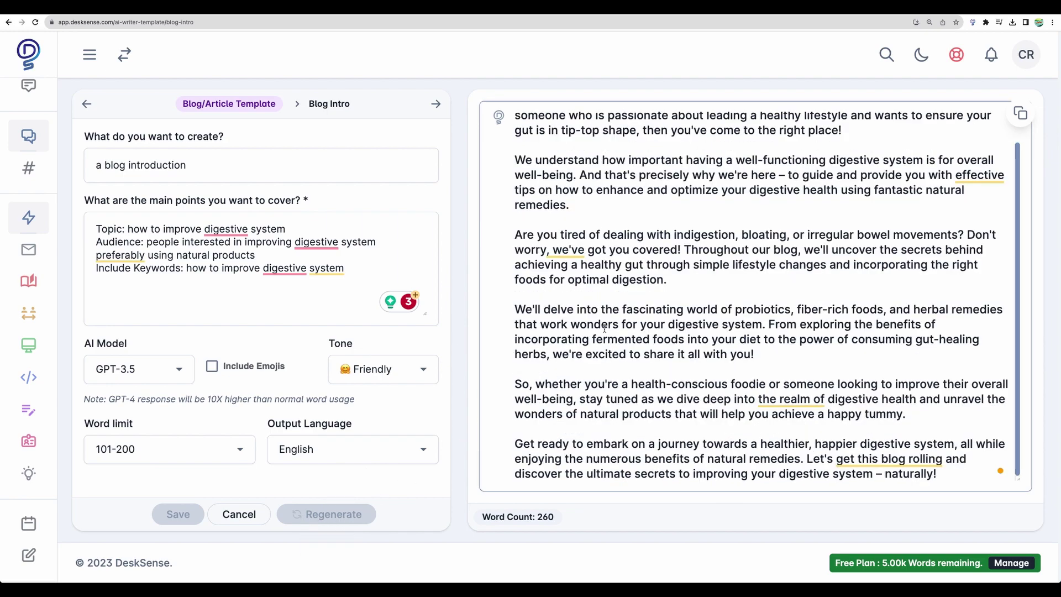
{"action": "left_click", "coordinate": [668, 279]}
{"action": "scroll", "coordinate": [667, 293], "scroll_direction": "up", "scroll_amount": 2}
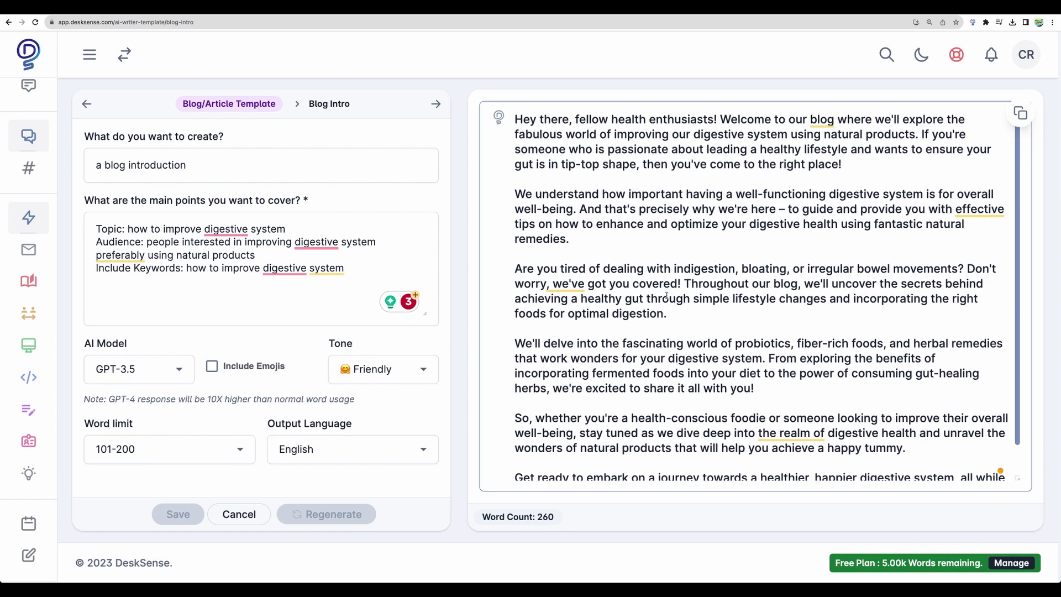
{"action": "mouse_move", "coordinate": [65, 265]}
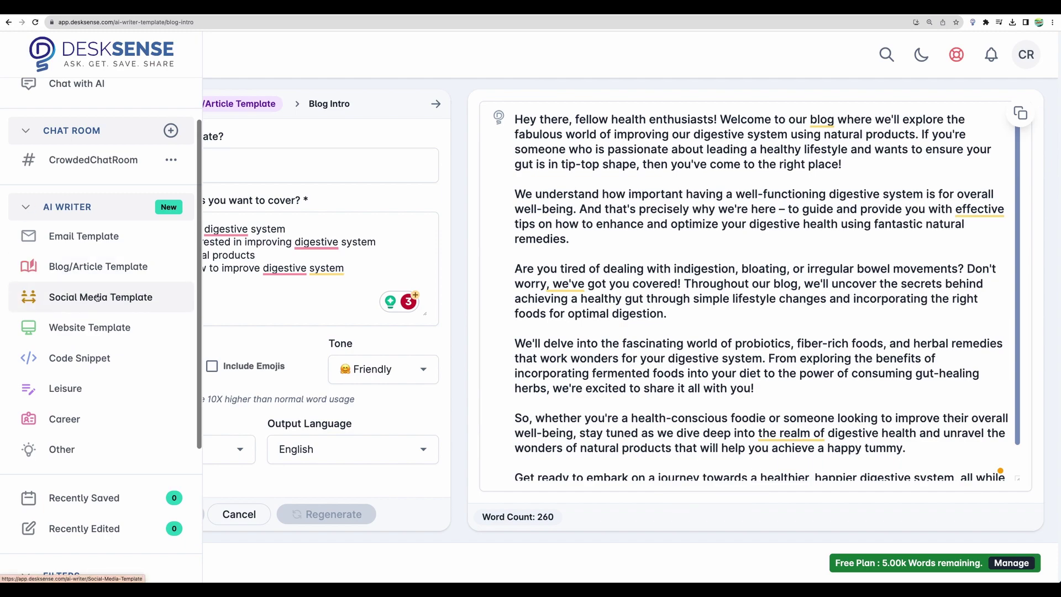
View the Blog/Article, Social Media, Website, Code Snippet and Leisure template categories
{"action": "left_click", "coordinate": [87, 270]}
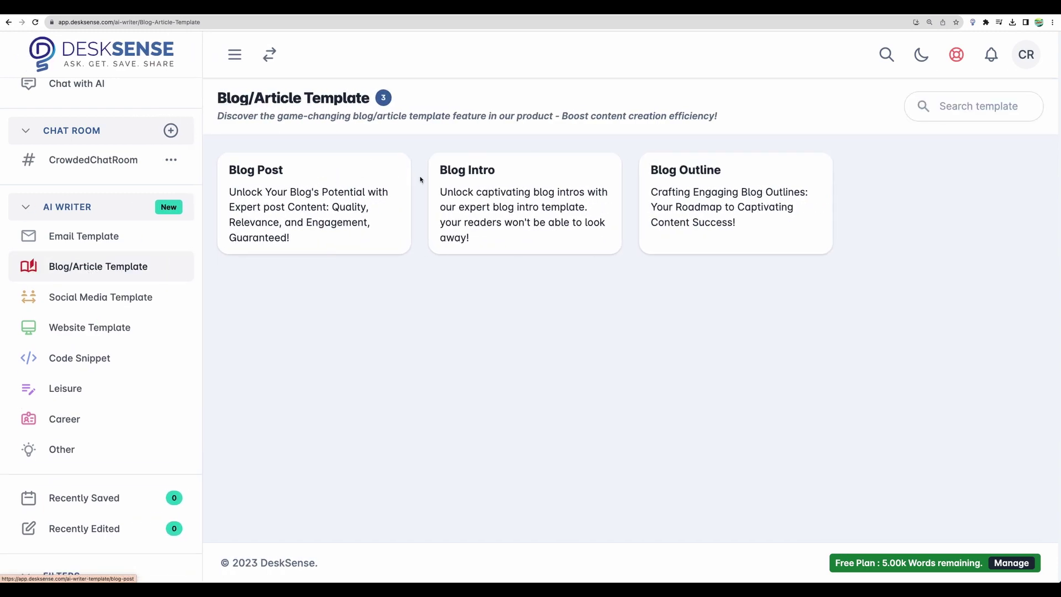
{"action": "left_click", "coordinate": [120, 303]}
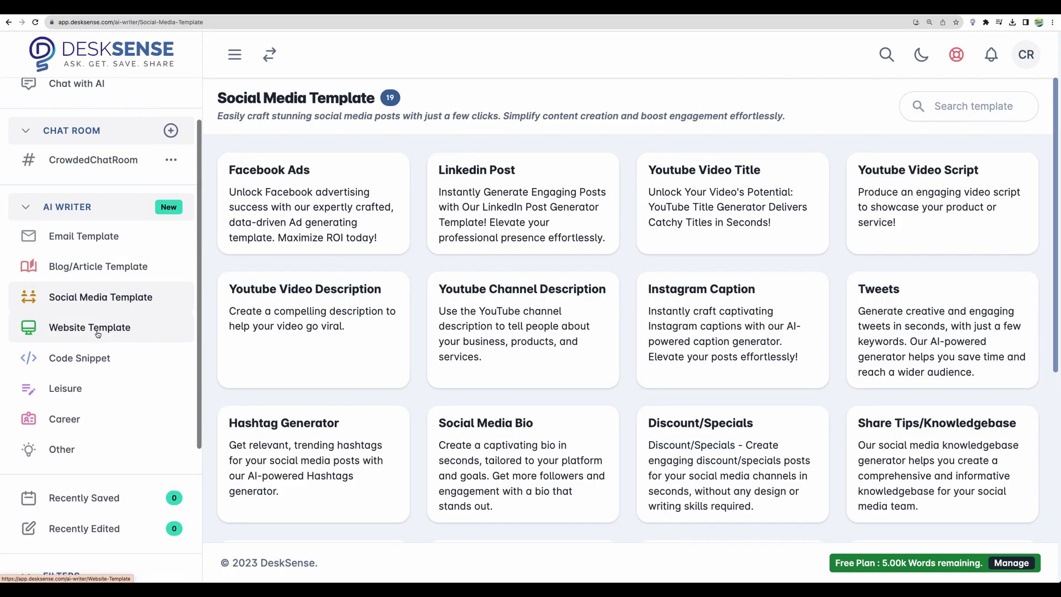
{"action": "left_click", "coordinate": [97, 334]}
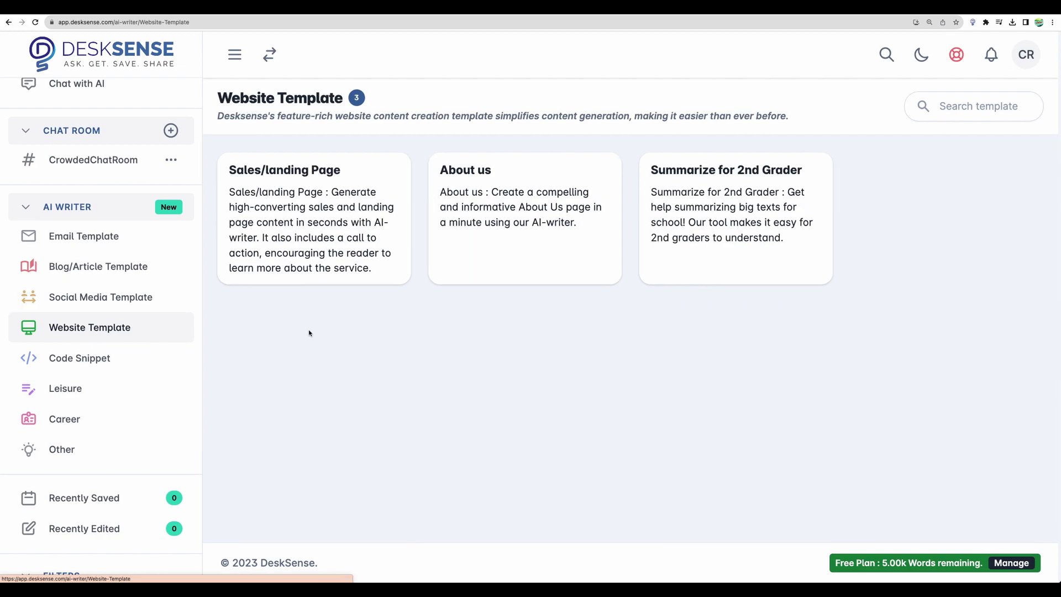
{"action": "left_click", "coordinate": [89, 364]}
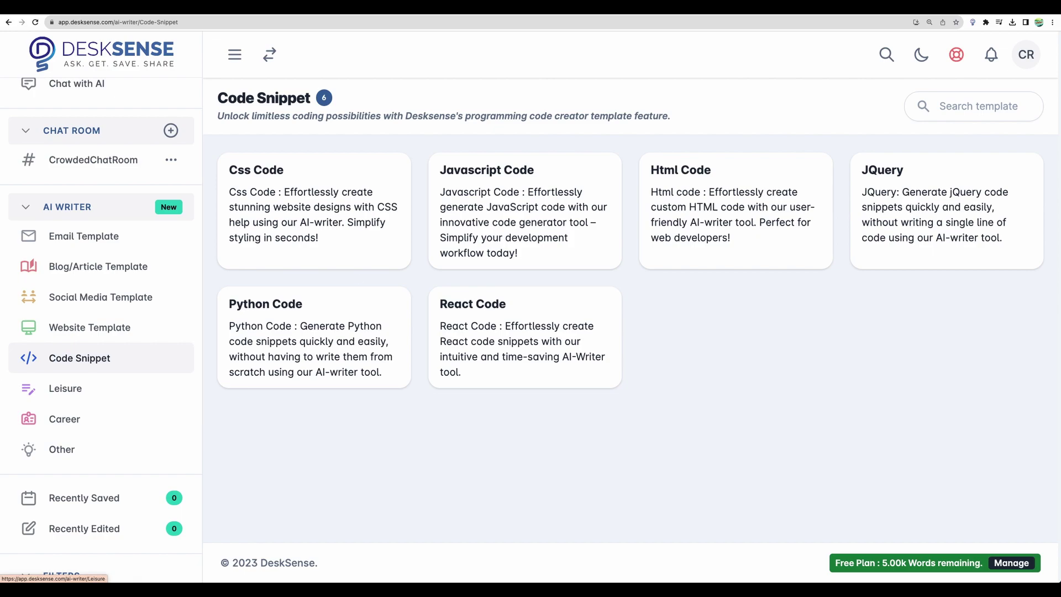
{"action": "left_click", "coordinate": [65, 388]}
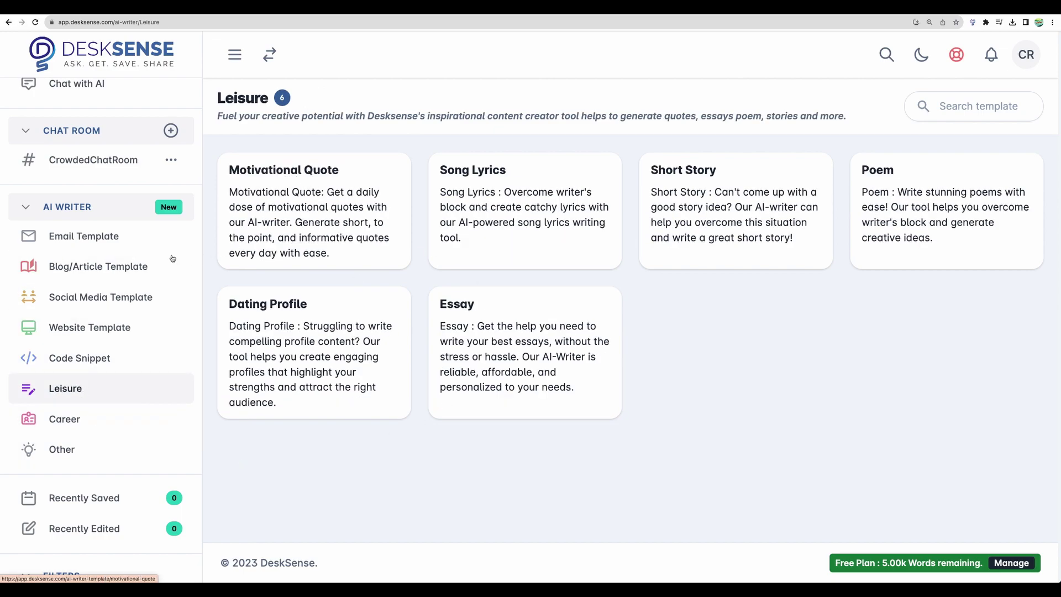
Visit Chat with AI, then the Email Template listing, then return to Chat with AI
{"action": "scroll", "coordinate": [111, 243], "scroll_direction": "up", "scroll_amount": 2}
{"action": "left_click", "coordinate": [87, 147]}
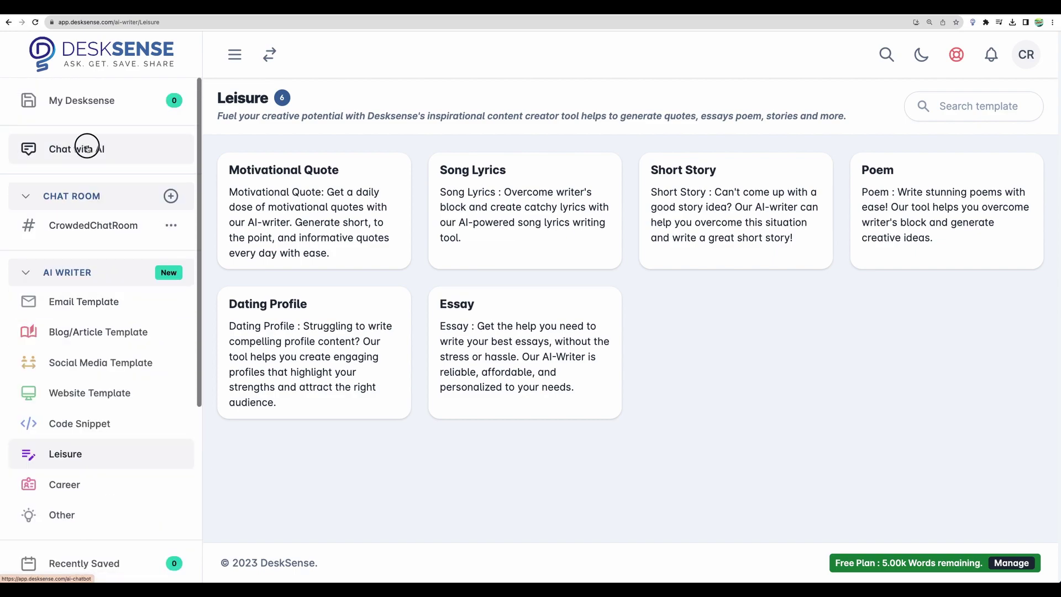
{"action": "left_click", "coordinate": [604, 508]}
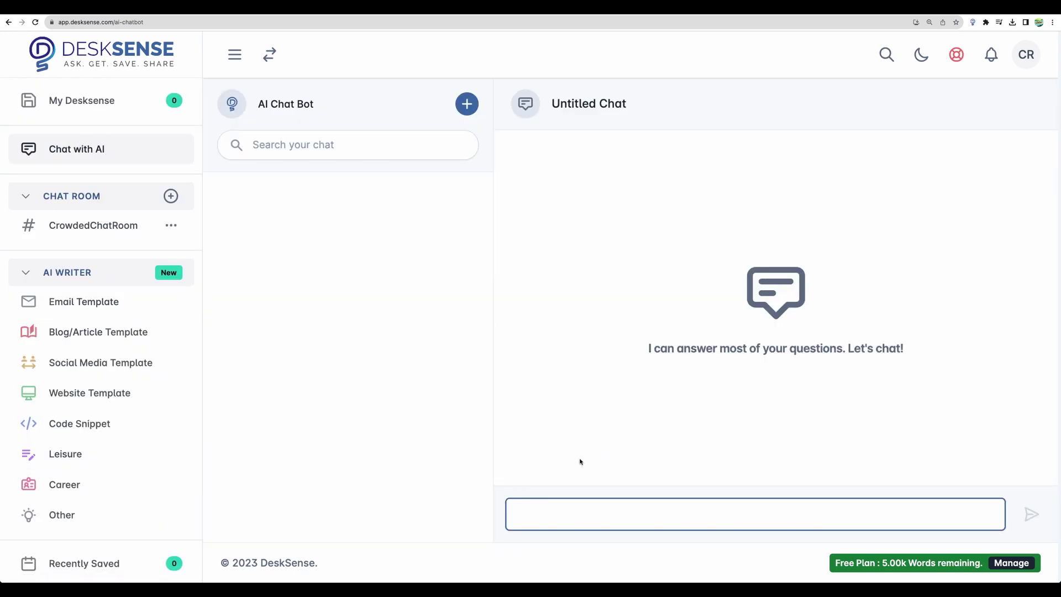
{"action": "scroll", "coordinate": [121, 374], "scroll_direction": "down", "scroll_amount": 2}
{"action": "left_click", "coordinate": [100, 235]}
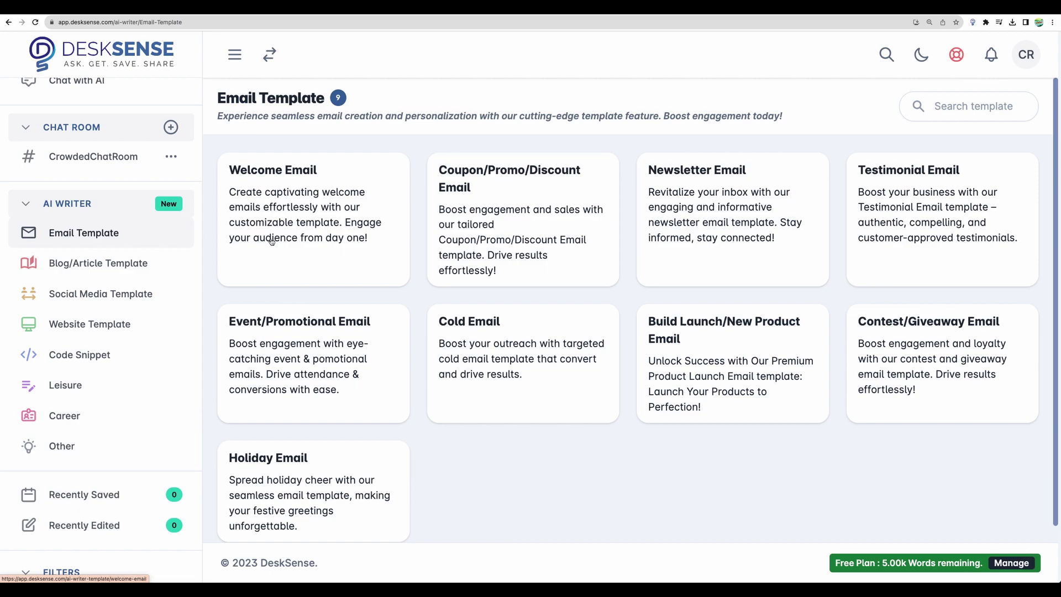
{"action": "scroll", "coordinate": [109, 209], "scroll_direction": "up", "scroll_amount": 2}
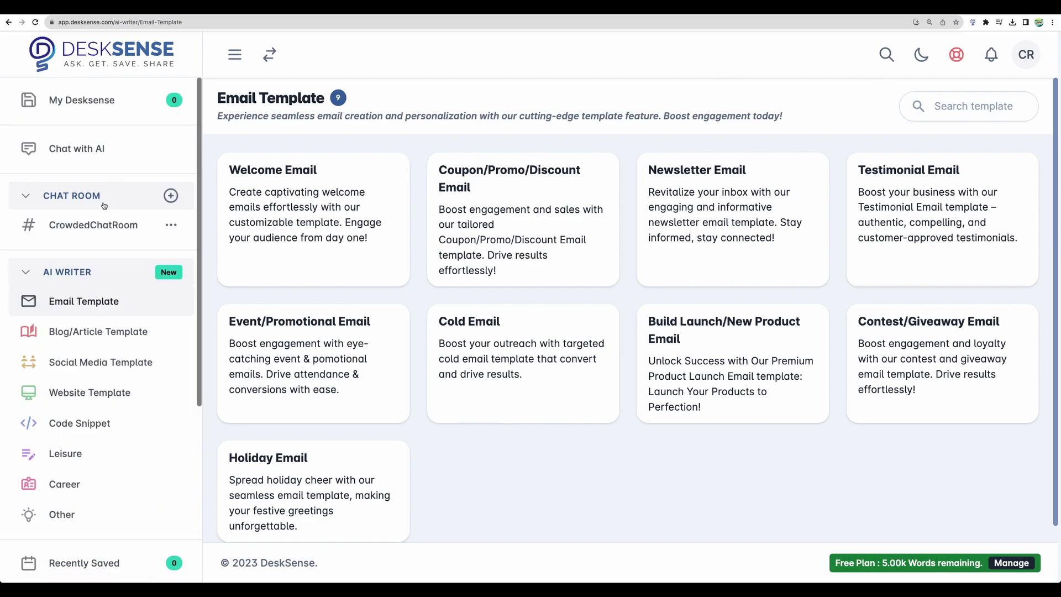
{"action": "left_click", "coordinate": [100, 150]}
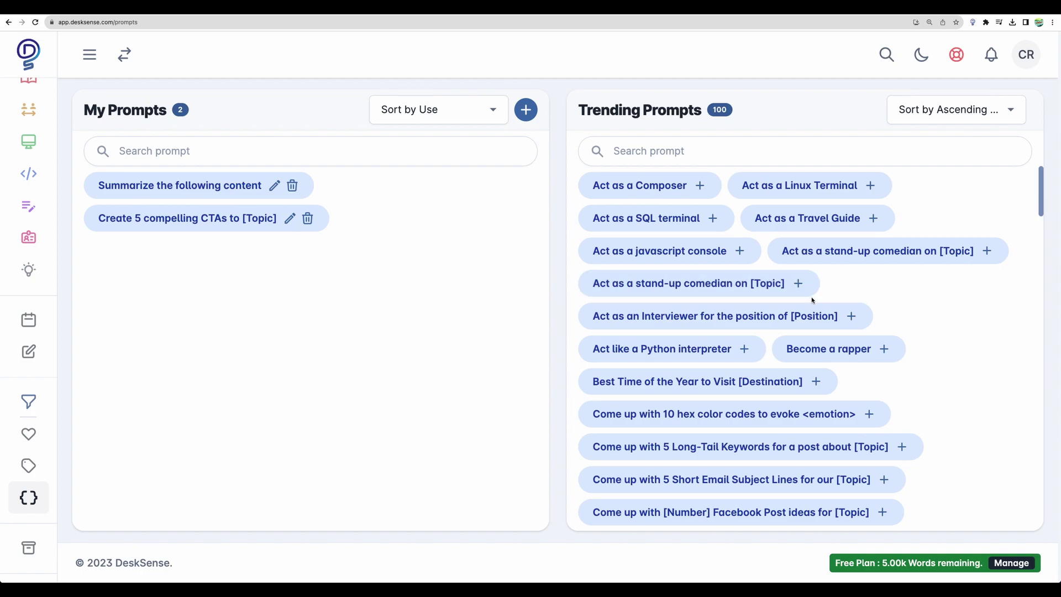
Scroll down through the Trending Prompts list
{"action": "scroll", "coordinate": [811, 301], "scroll_direction": "down", "scroll_amount": 3}
{"action": "scroll", "coordinate": [811, 301], "scroll_direction": "down", "scroll_amount": 5}
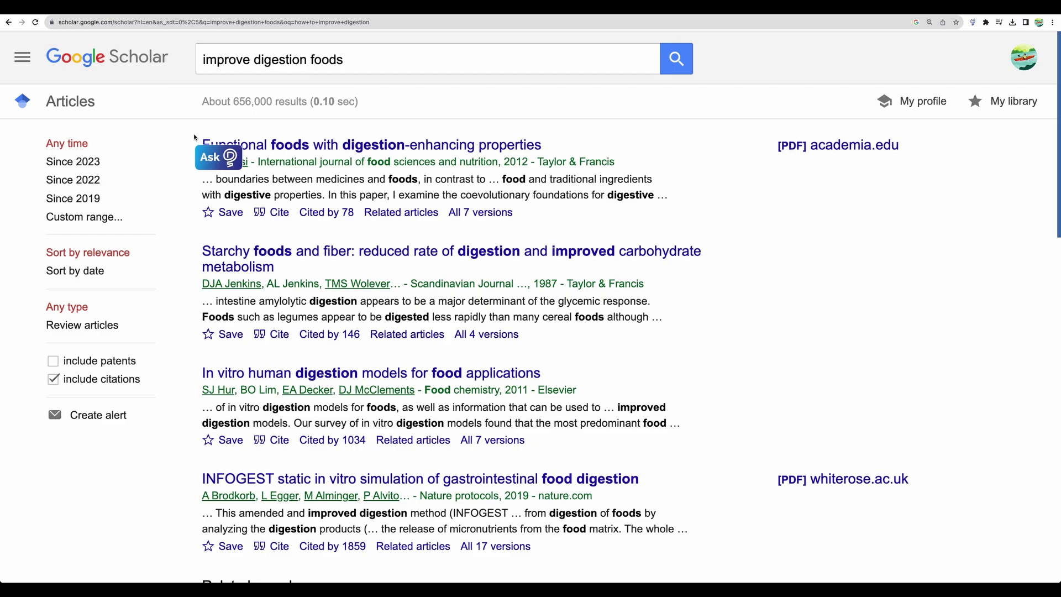
Send the first result's title to DeskSense and open its summarizer on the food-waste article
{"action": "left_click_drag", "start_coordinate": [200, 144], "coordinate": [542, 147]}
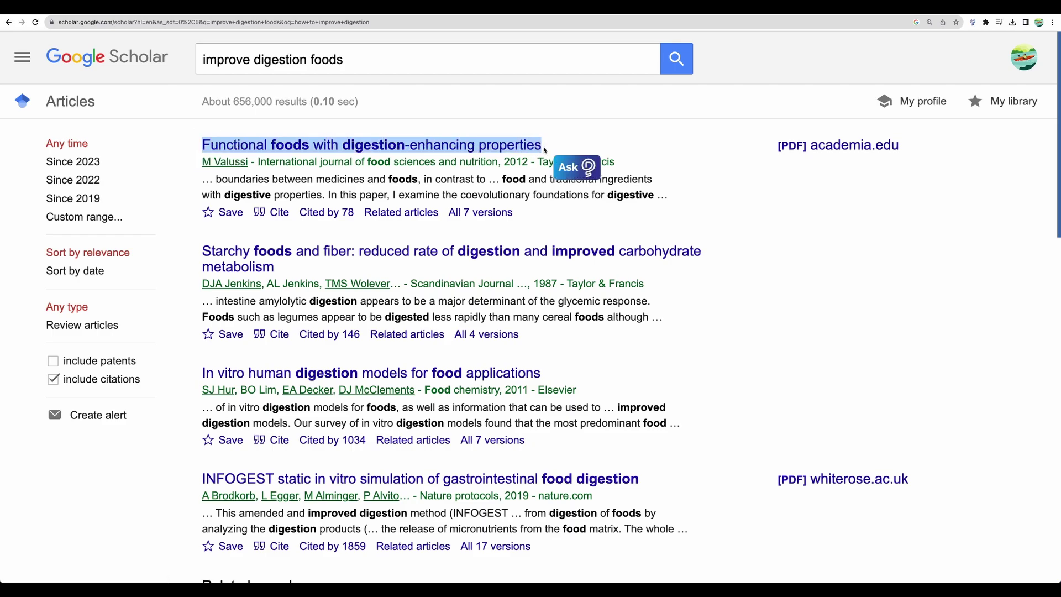
{"action": "left_click", "coordinate": [578, 167]}
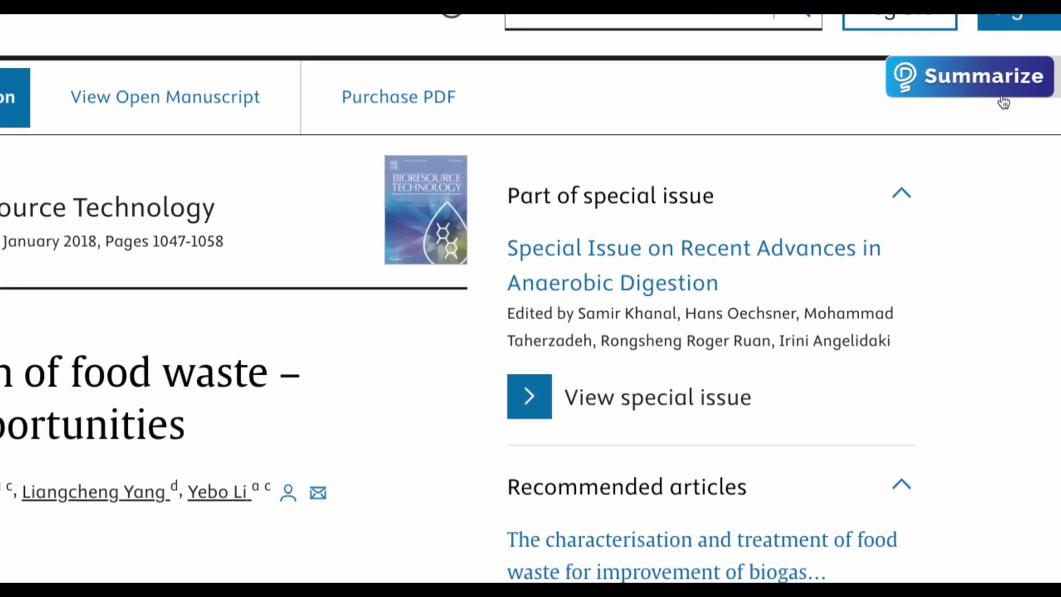
{"action": "left_click", "coordinate": [1001, 97]}
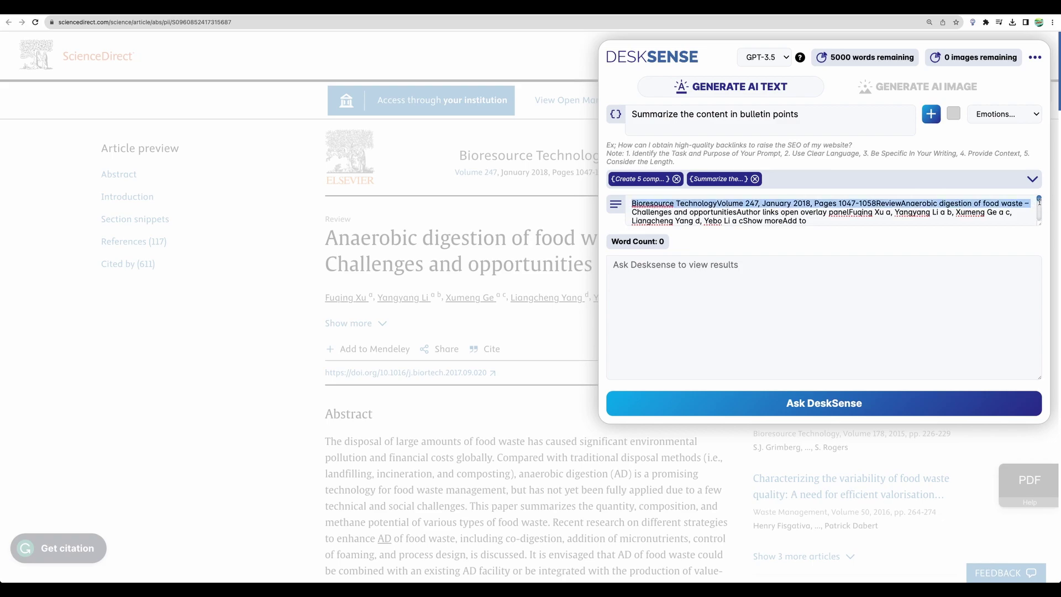
{"action": "scroll", "coordinate": [779, 208], "scroll_direction": "down", "scroll_amount": 5}
Request a bullet-point summary of the article, then dismiss the unable-to-fetch-chat error
{"action": "left_click", "coordinate": [630, 115]}
{"action": "left_click_drag", "start_coordinate": [629, 114], "coordinate": [800, 114]}
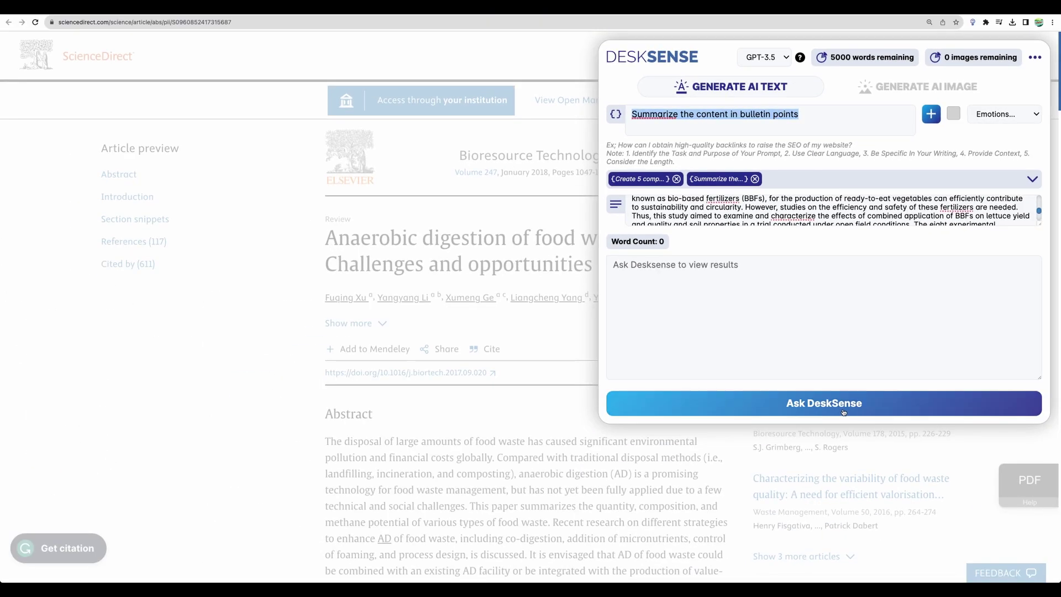
{"action": "left_click", "coordinate": [834, 402]}
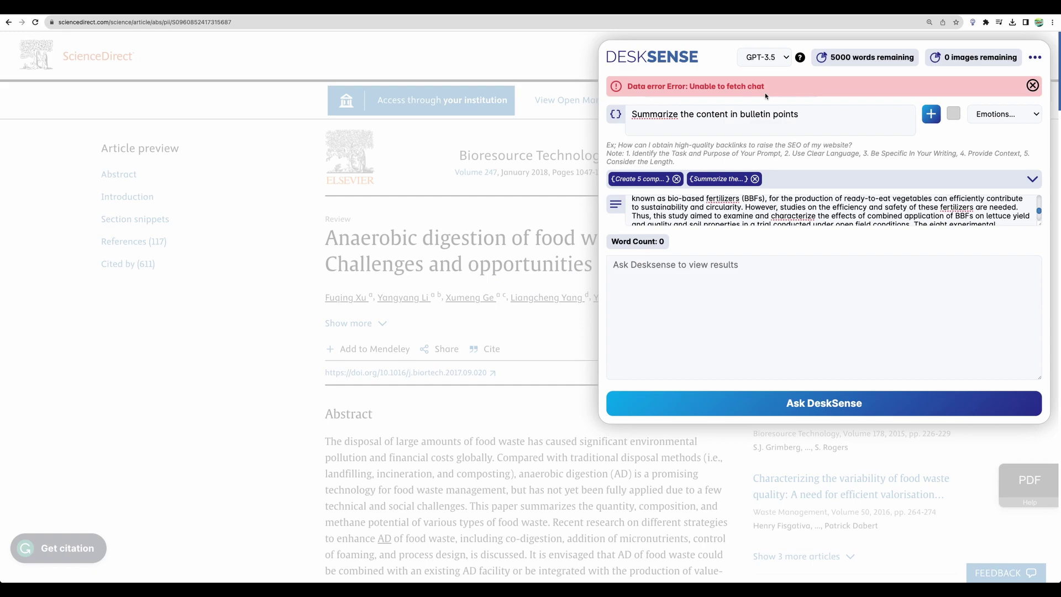
{"action": "left_click", "coordinate": [1032, 85]}
Select the article's full Introduction section and send it to DeskSense
{"action": "left_click", "coordinate": [410, 243]}
{"action": "scroll", "coordinate": [410, 244], "scroll_direction": "down", "scroll_amount": 10}
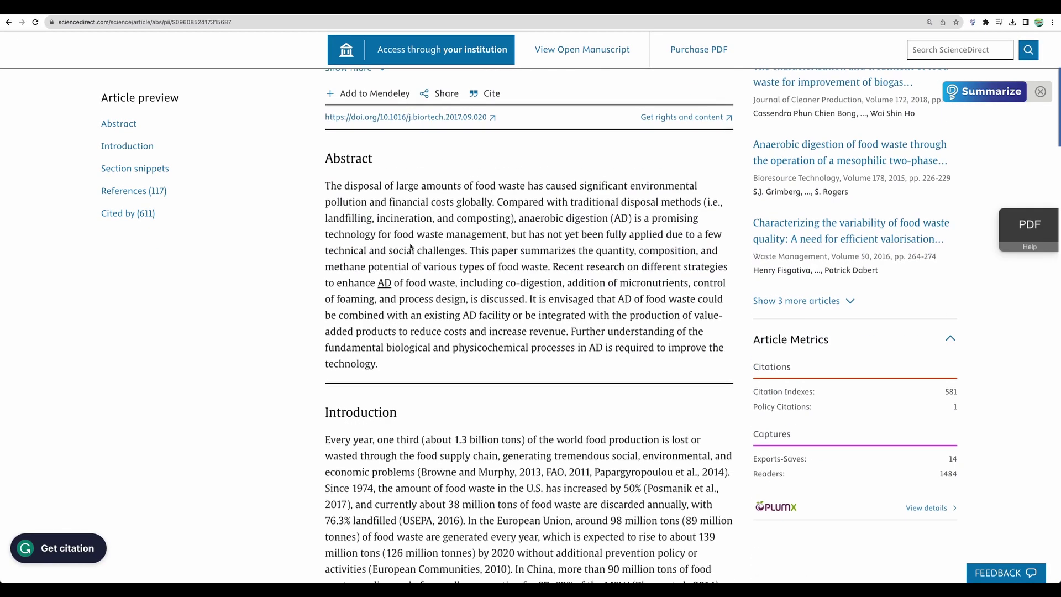
{"action": "left_click_drag", "start_coordinate": [325, 177], "coordinate": [511, 333]}
{"action": "scroll", "coordinate": [493, 331], "scroll_direction": "down", "scroll_amount": 7}
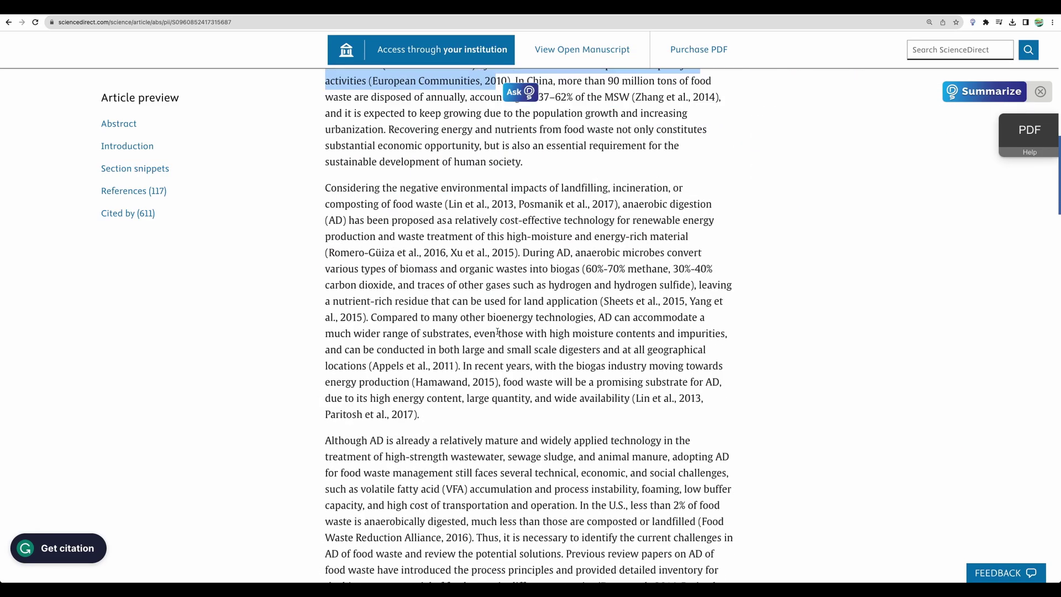
{"action": "scroll", "coordinate": [492, 331], "scroll_direction": "down", "scroll_amount": 1}
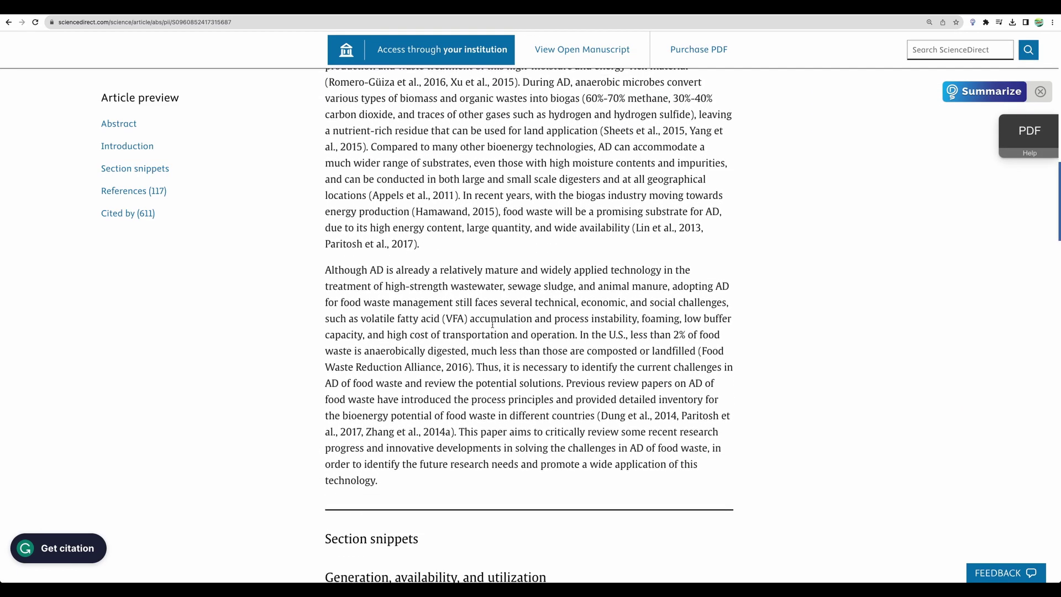
{"action": "left_click", "coordinate": [400, 482], "text": "shift"}
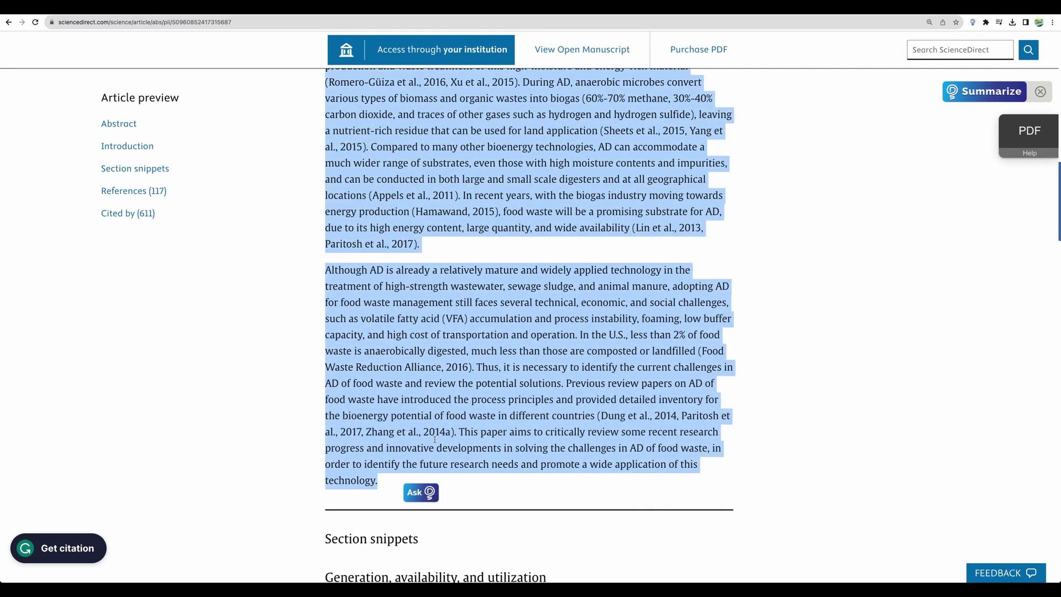
{"action": "left_click", "coordinate": [421, 492]}
Ask DeskSense to 'explain the content as I'm 5 year old' and review the explanation
{"action": "scroll", "coordinate": [673, 213], "scroll_direction": "down", "scroll_amount": 10}
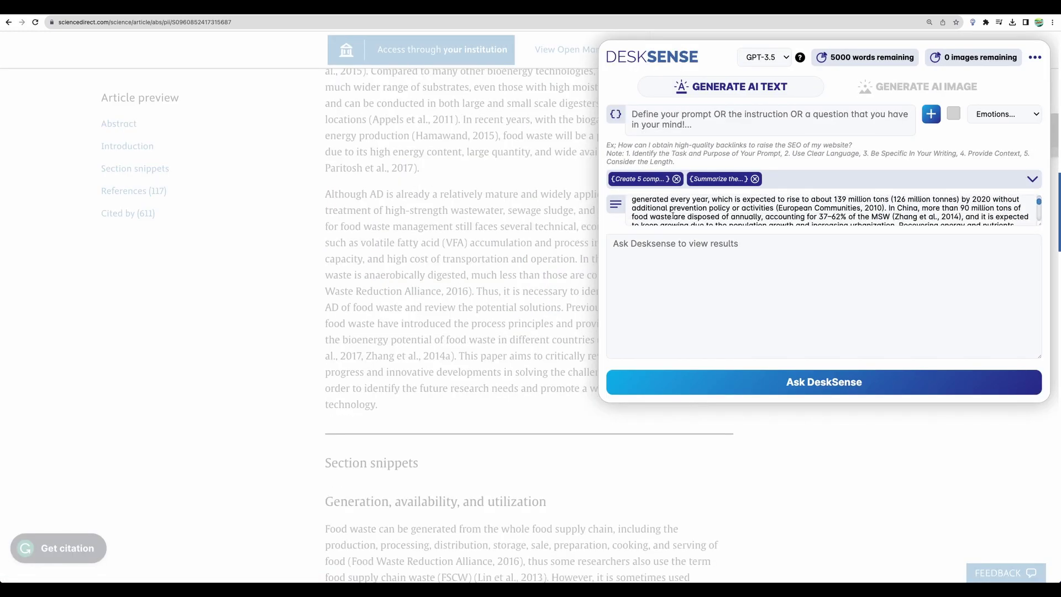
{"action": "scroll", "coordinate": [673, 213], "scroll_direction": "up", "scroll_amount": 10}
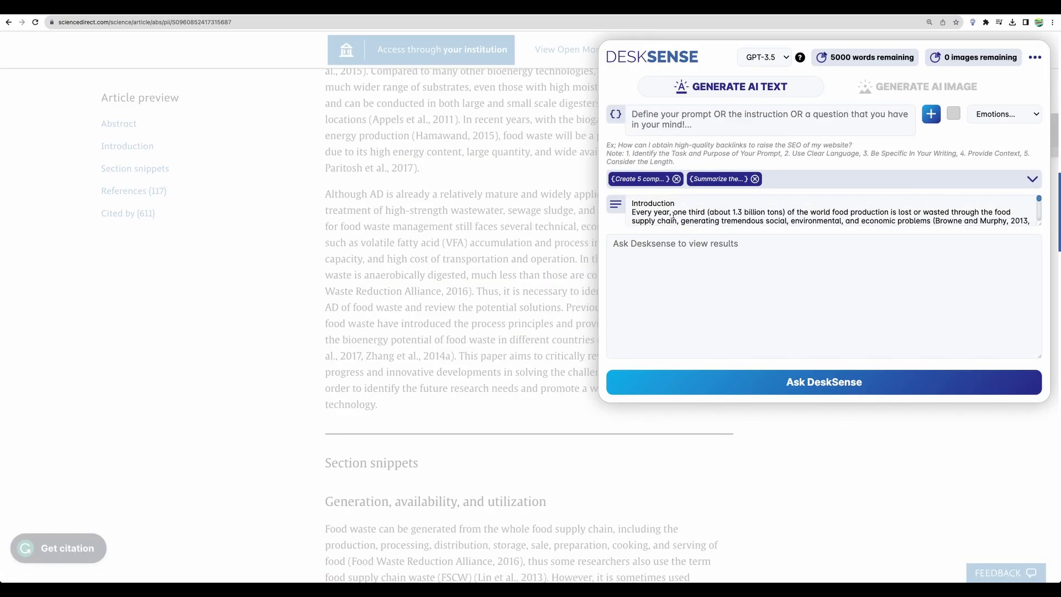
{"action": "left_click", "coordinate": [677, 113]}
{"action": "type", "text": "explain the content as I'm 5 year old"}
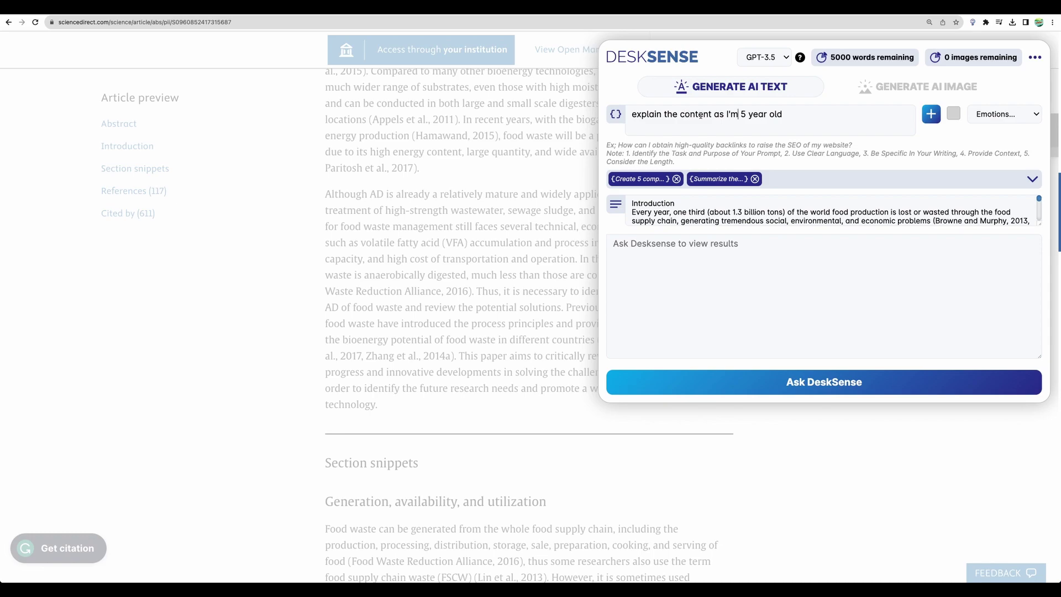
{"action": "left_click", "coordinate": [763, 382]}
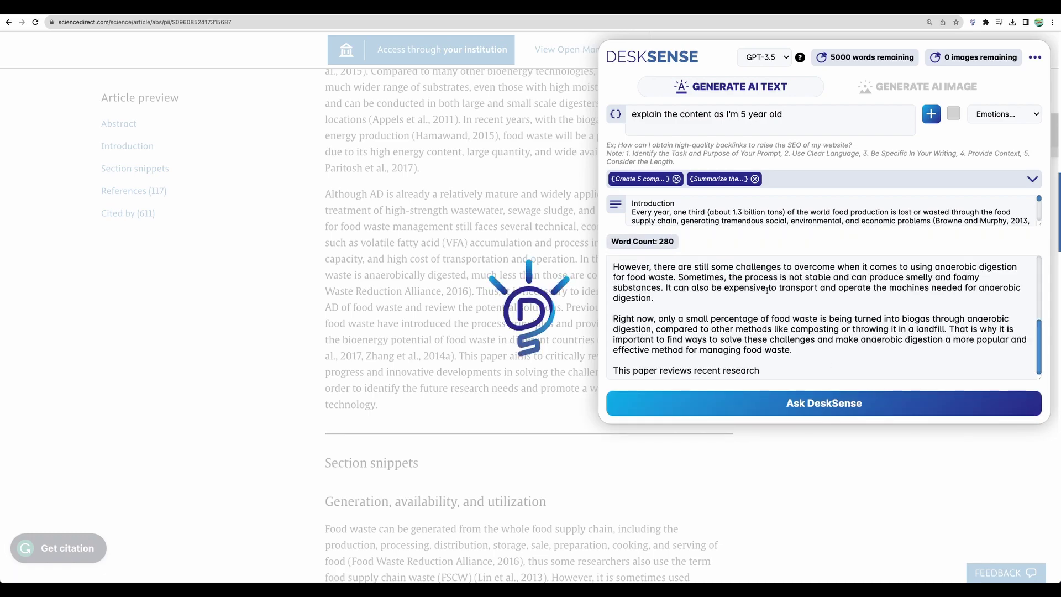
{"action": "scroll", "coordinate": [767, 291], "scroll_direction": "up", "scroll_amount": 4}
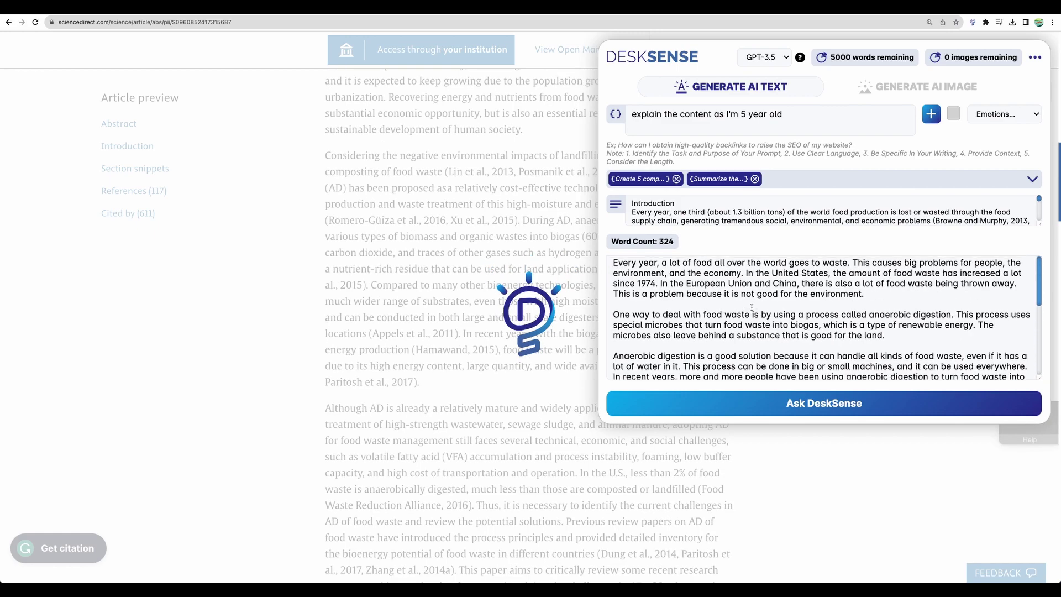
{"action": "scroll", "coordinate": [752, 307], "scroll_direction": "down", "scroll_amount": 3}
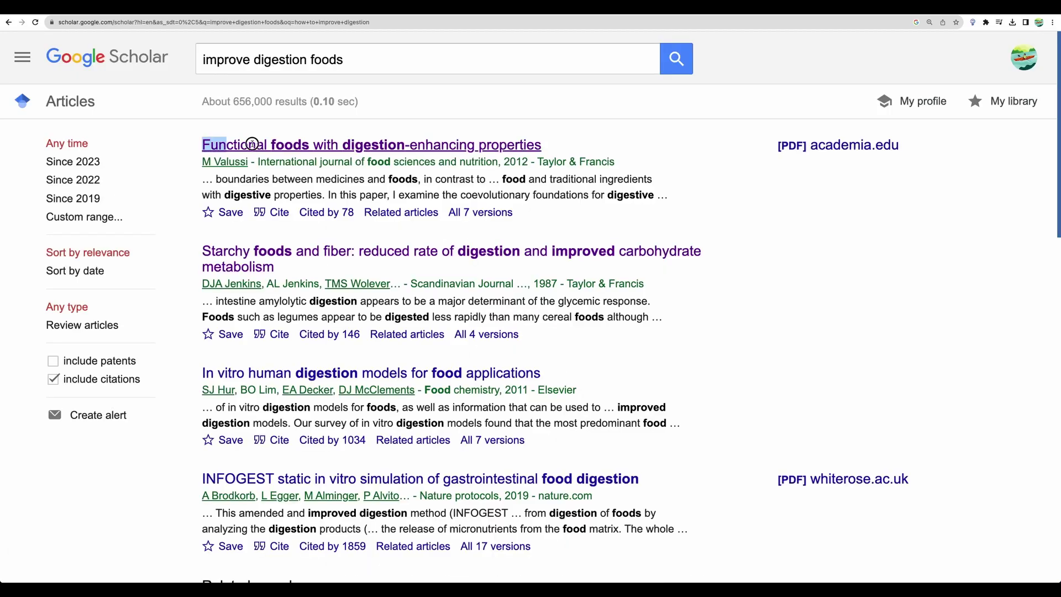
Send the 'Functional foods with digestion-enhancing properties' title to DeskSense and clear the prefilled summarize prompt
{"action": "left_click_drag", "start_coordinate": [202, 144], "coordinate": [548, 151]}
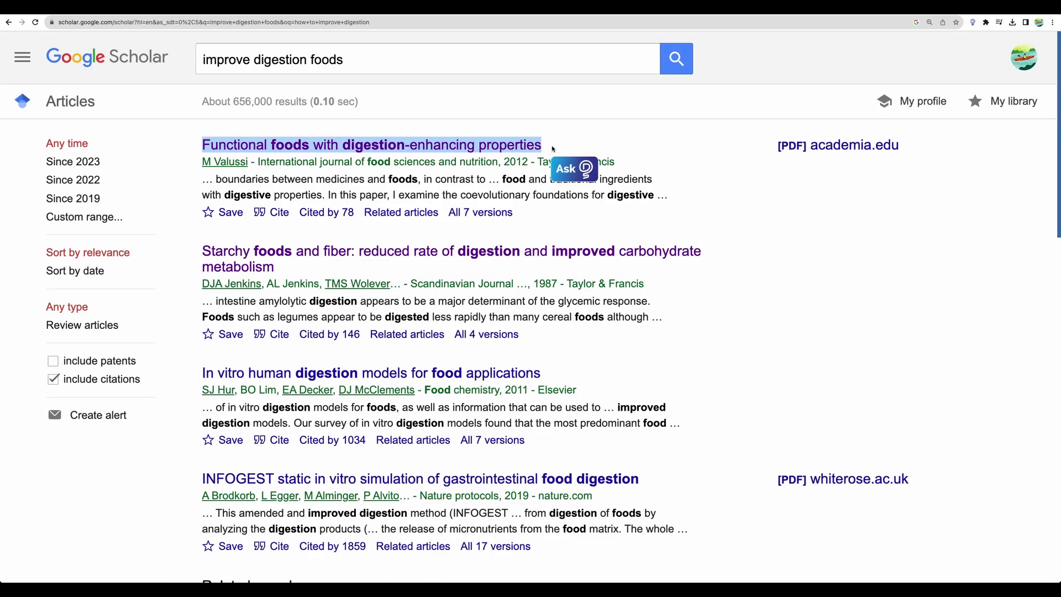
{"action": "left_click", "coordinate": [573, 170]}
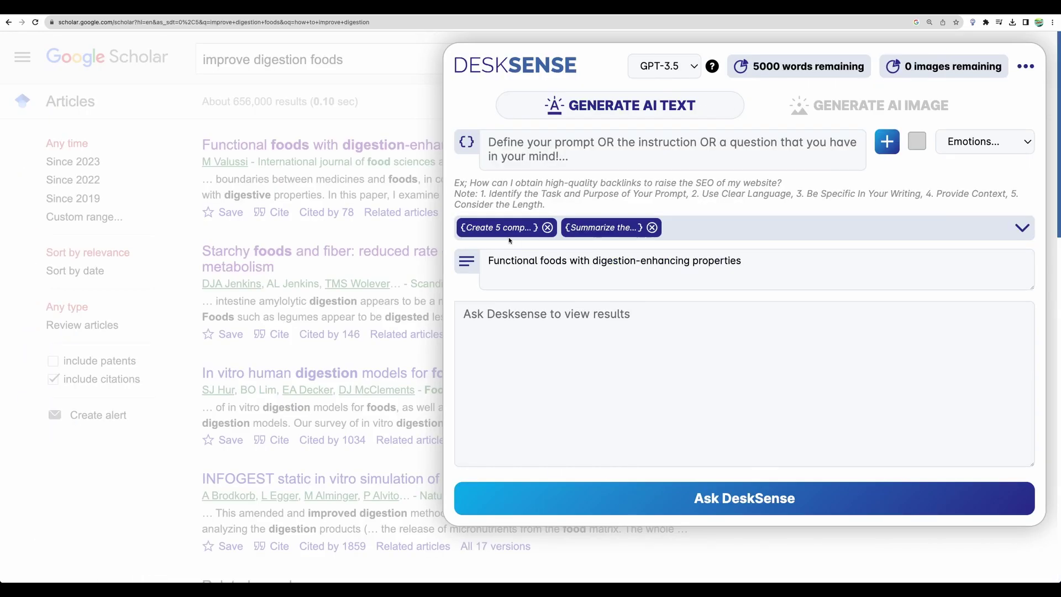
{"action": "left_click", "coordinate": [607, 227]}
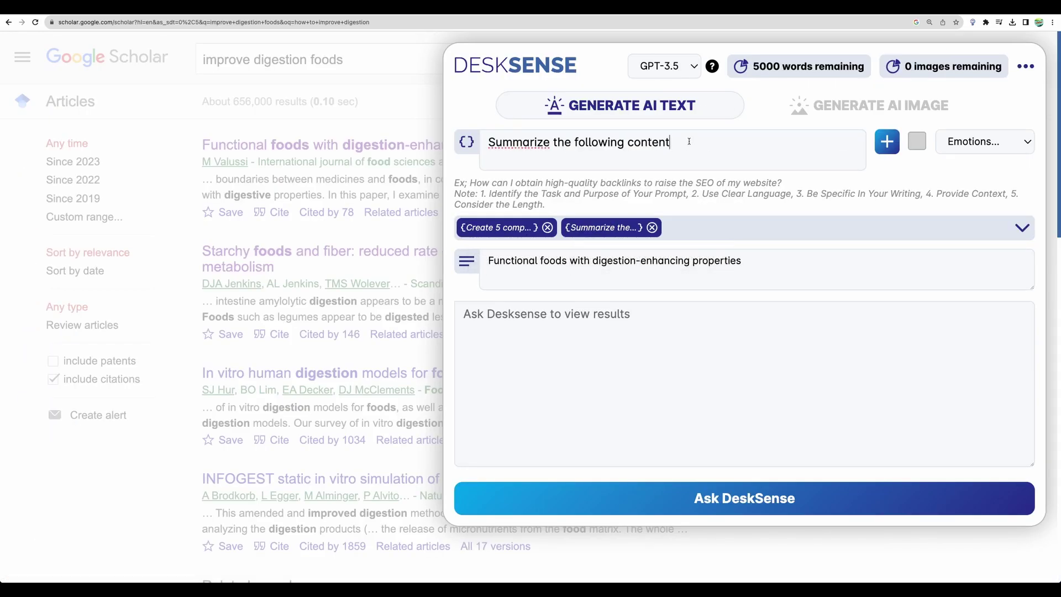
{"action": "left_click_drag", "start_coordinate": [689, 142], "coordinate": [486, 141]}
{"action": "key", "text": "BackSpace"}
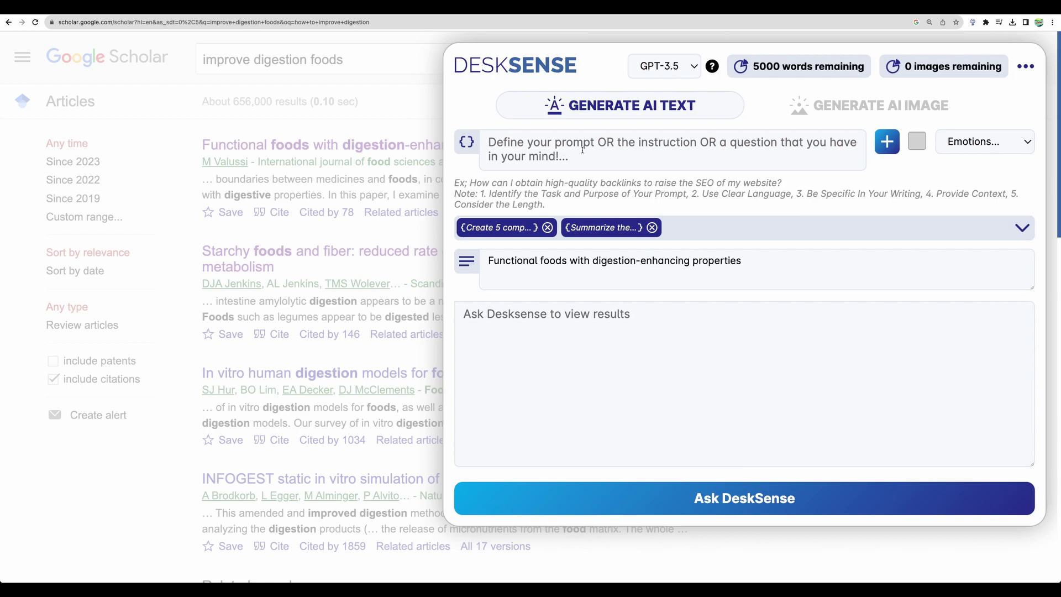
Save the prompt 'Give me 5 viral tweet ideas' with emojis included and a Casual tone
{"action": "type", "text": "Give me 5 viral tweet idea"}
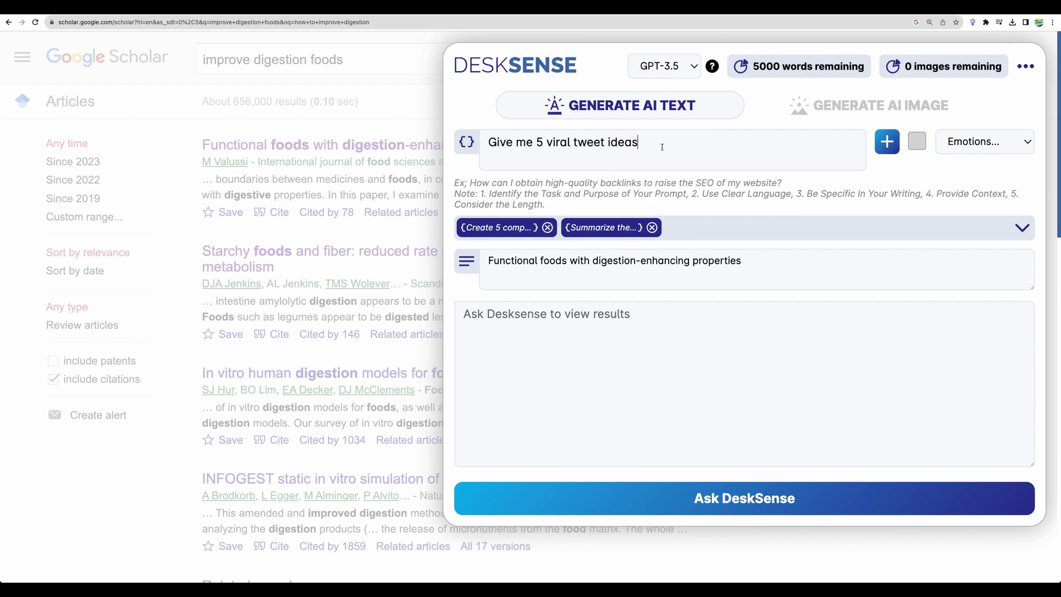
{"action": "type", "text": "s"}
{"action": "left_click_drag", "start_coordinate": [662, 147], "coordinate": [486, 142]}
{"action": "left_click", "coordinate": [568, 142]}
{"action": "left_click", "coordinate": [917, 141]}
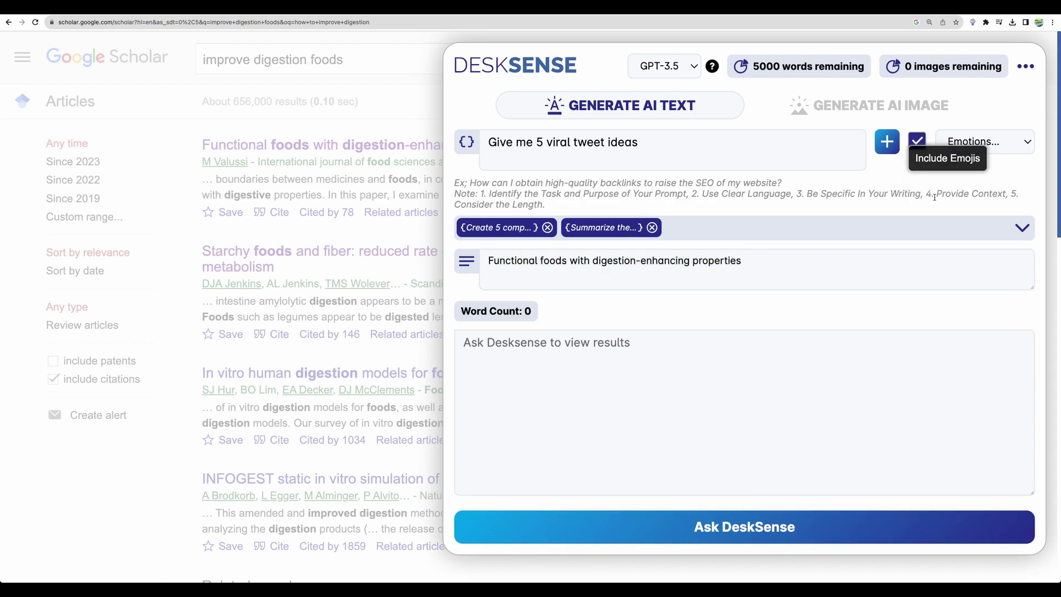
{"action": "left_click", "coordinate": [990, 143]}
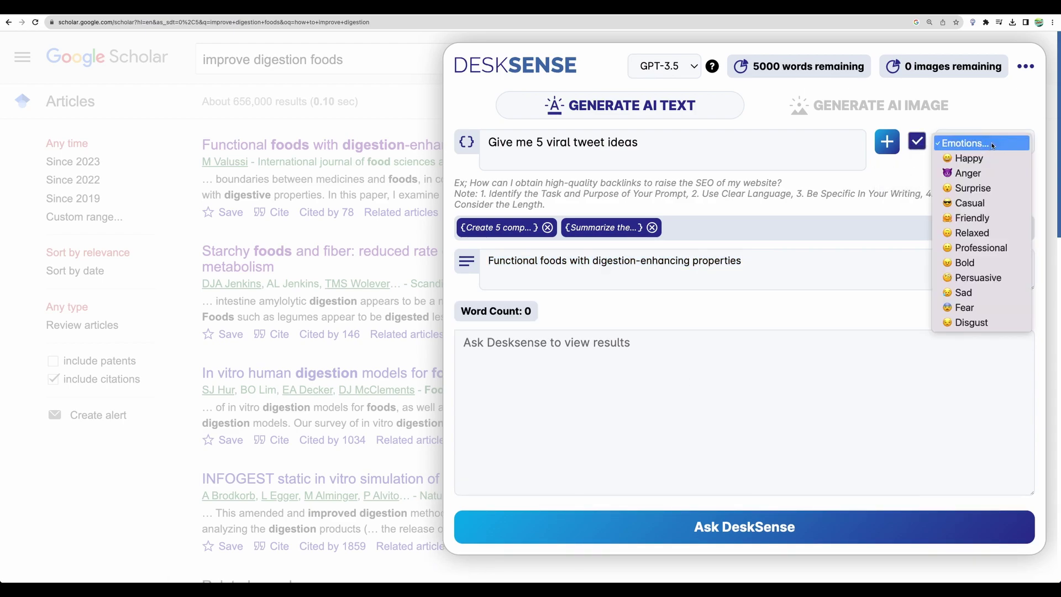
{"action": "left_click", "coordinate": [984, 203]}
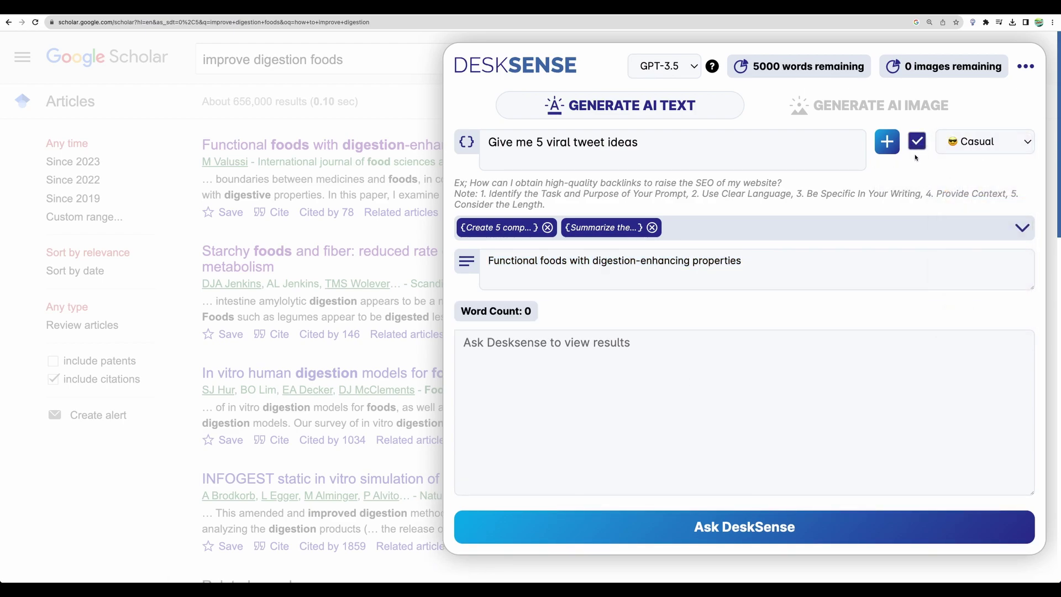
{"action": "left_click", "coordinate": [884, 145]}
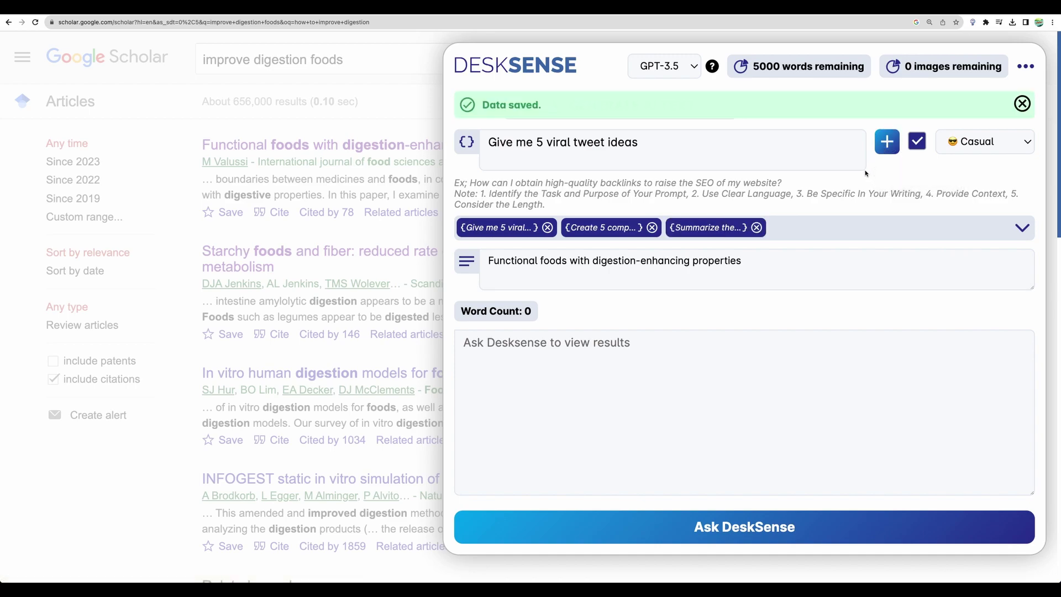
Generate the viral tweet ideas and look over the first tweet
{"action": "left_click", "coordinate": [707, 536]}
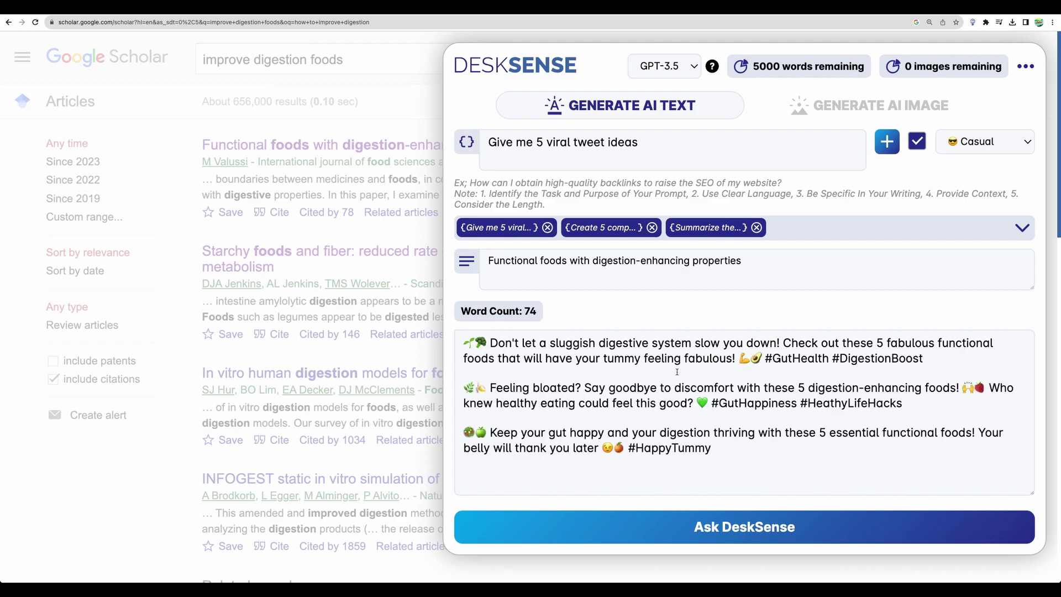
{"action": "scroll", "coordinate": [641, 381], "scroll_direction": "down", "scroll_amount": 3}
{"action": "left_click_drag", "start_coordinate": [474, 343], "coordinate": [765, 359]}
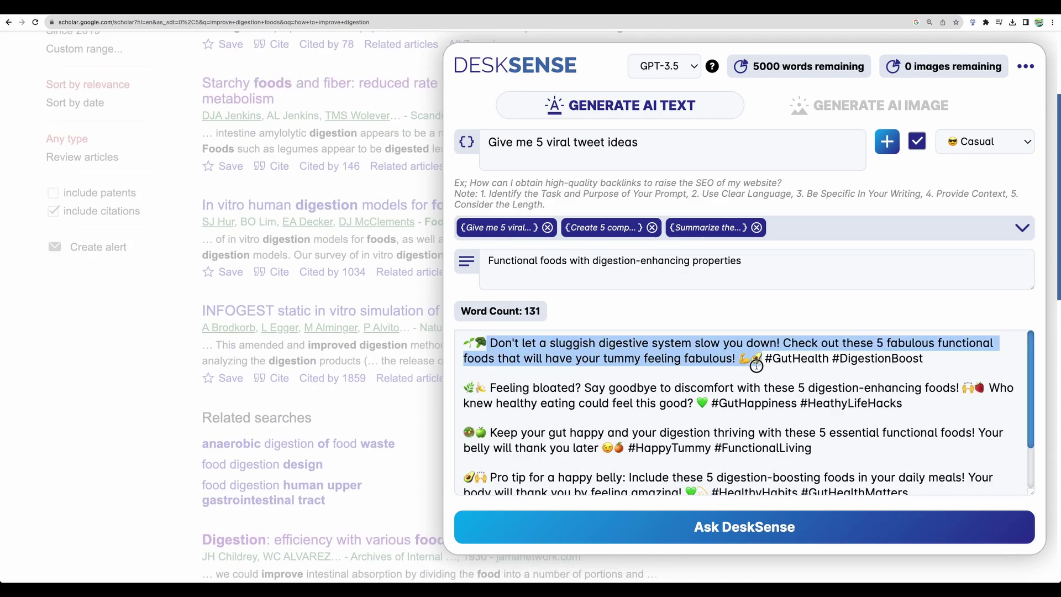
{"action": "left_click", "coordinate": [764, 359]}
{"action": "scroll", "coordinate": [863, 108], "scroll_direction": "up", "scroll_amount": 3}
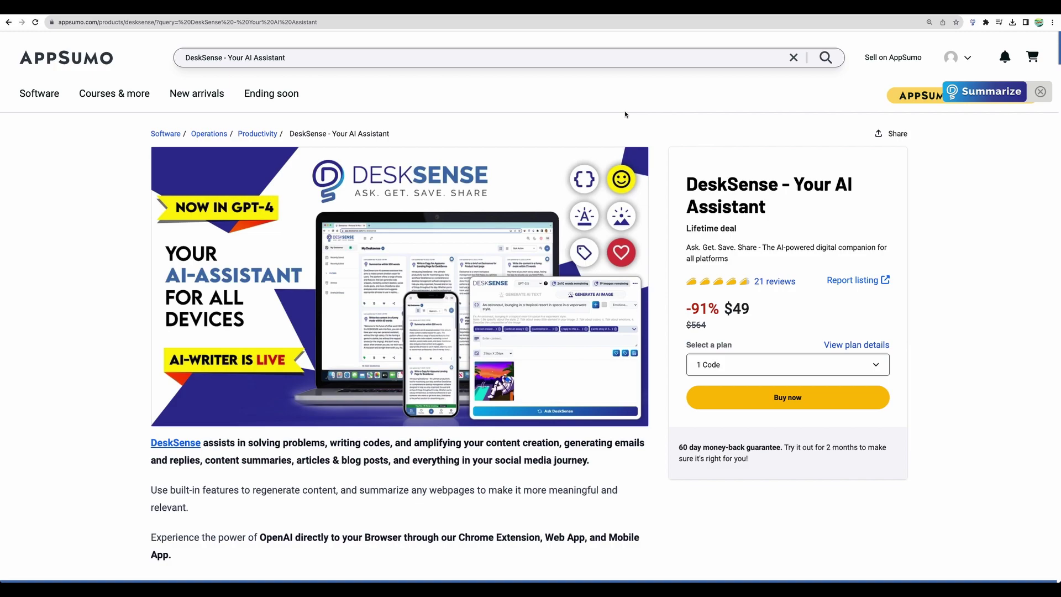
Scroll the DeskSense deal description, highlighting '100+ Preset Prompts', down to the $49/$98/$147 plans
{"action": "scroll", "coordinate": [657, 318], "scroll_direction": "down", "scroll_amount": 3}
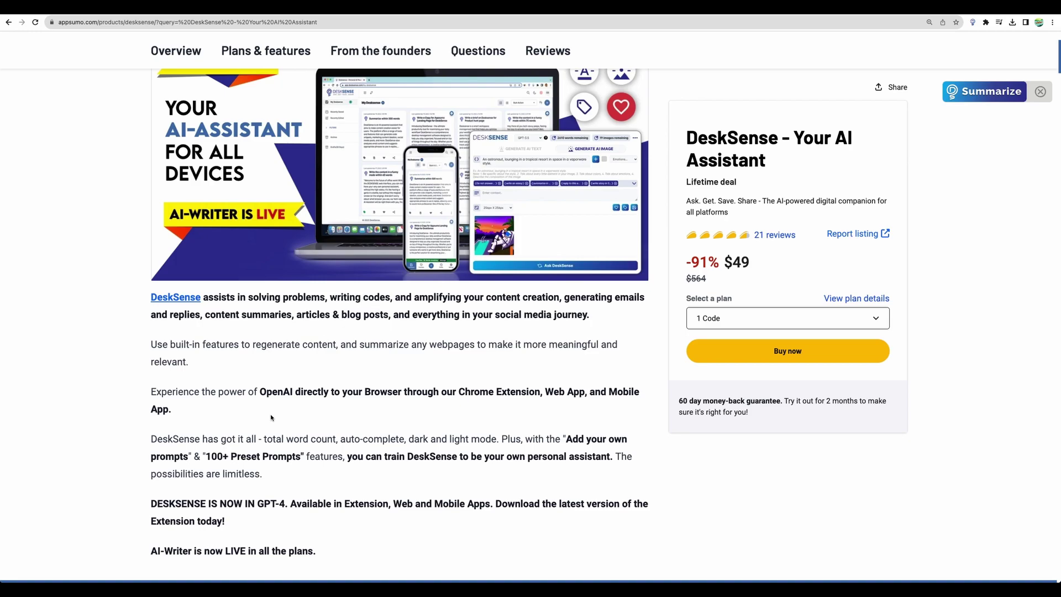
{"action": "left_click_drag", "start_coordinate": [209, 456], "coordinate": [306, 461]}
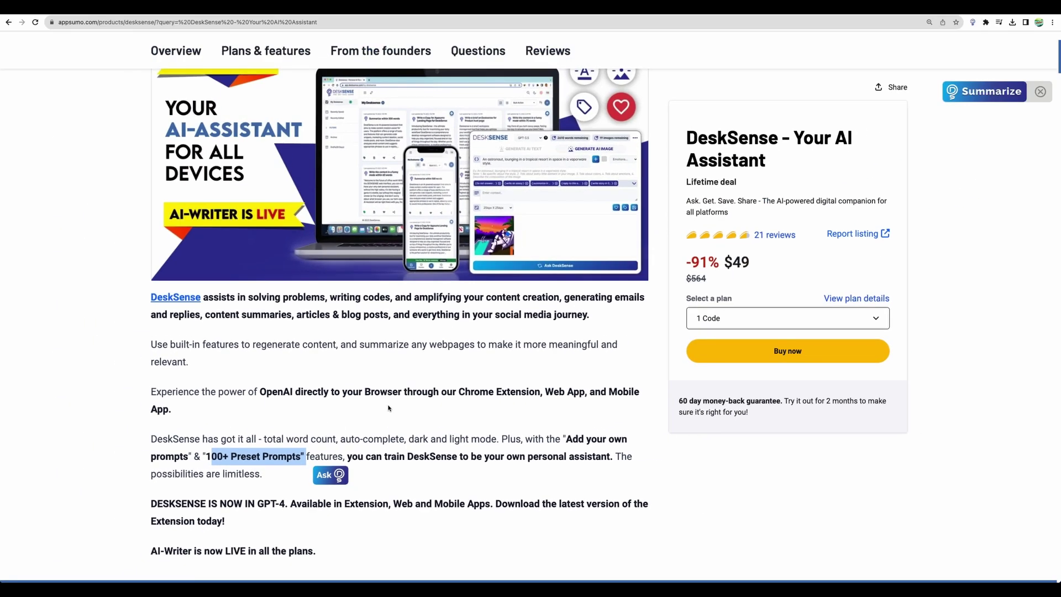
{"action": "scroll", "coordinate": [413, 344], "scroll_direction": "down", "scroll_amount": 1}
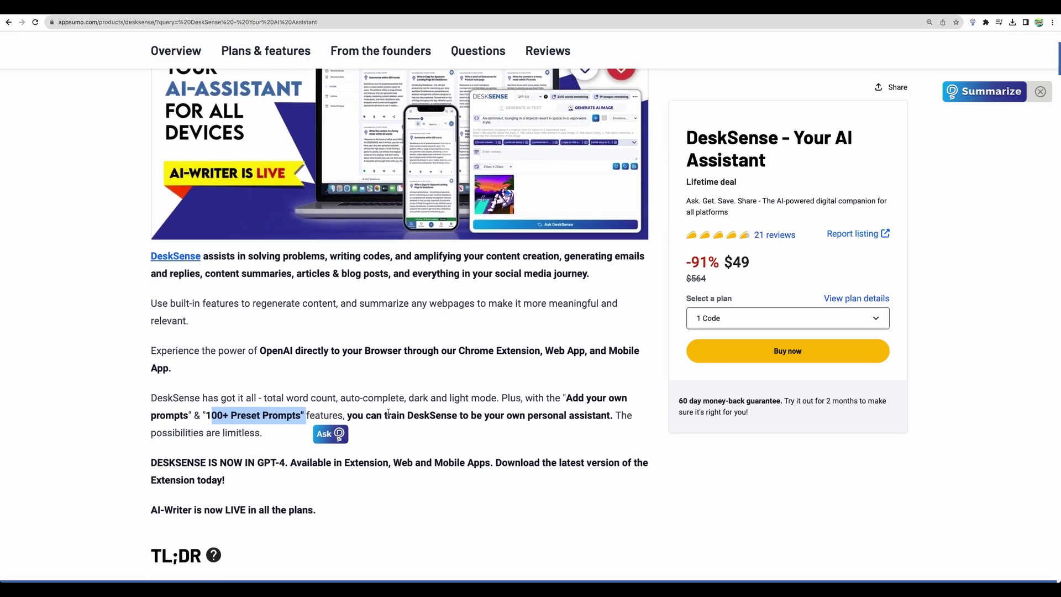
{"action": "left_click_drag", "start_coordinate": [409, 334], "coordinate": [434, 434]}
{"action": "left_click", "coordinate": [371, 323]}
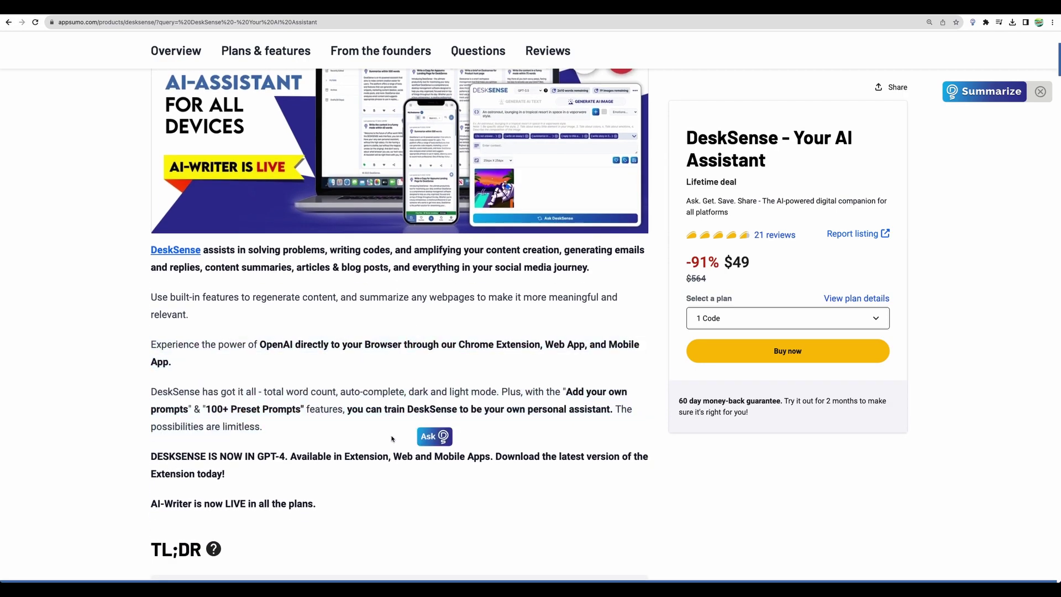
{"action": "scroll", "coordinate": [371, 323], "scroll_direction": "down", "scroll_amount": 2}
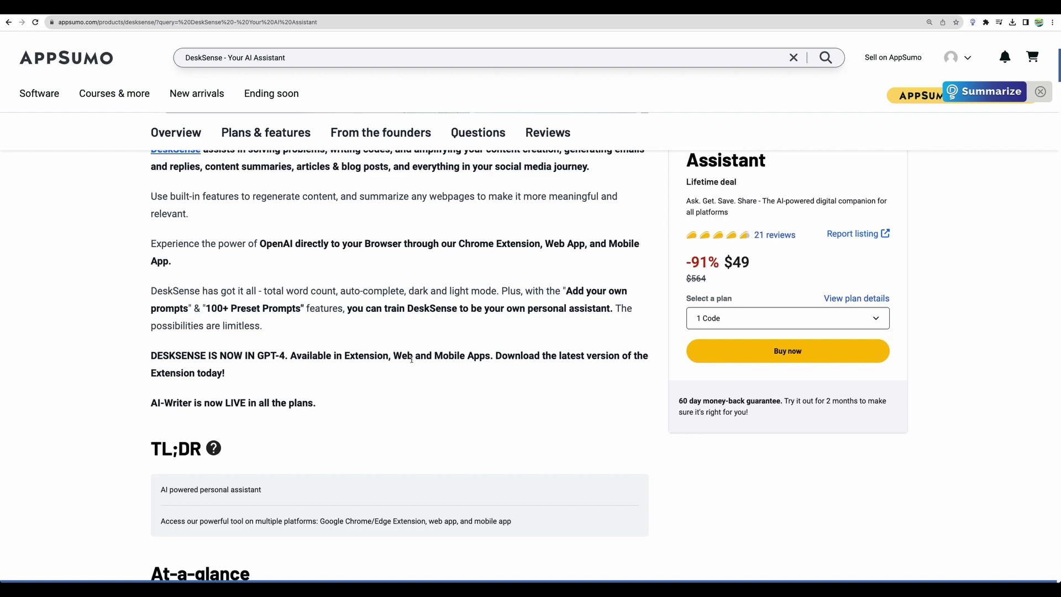
{"action": "scroll", "coordinate": [412, 359], "scroll_direction": "down", "scroll_amount": 10}
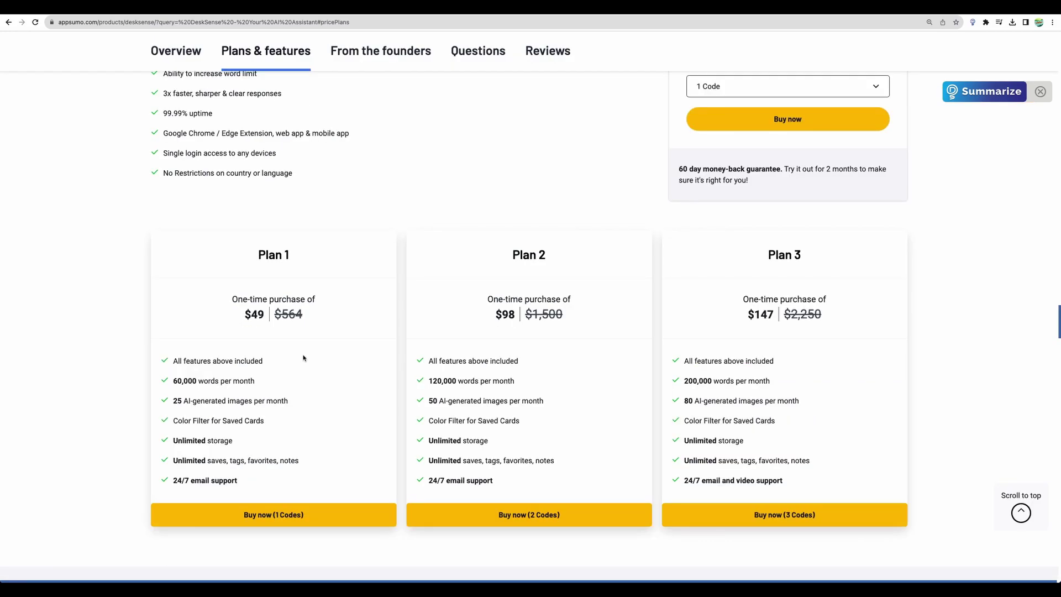